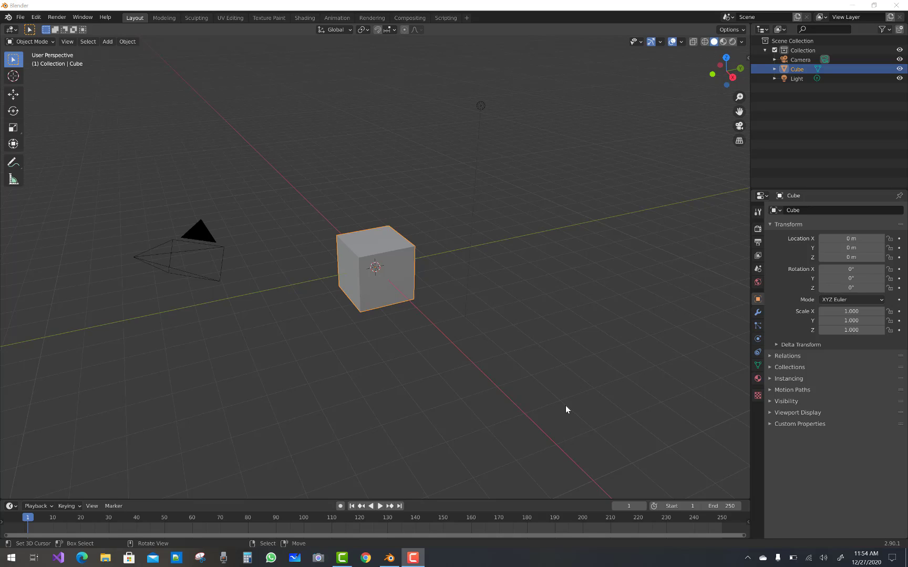
Box-select the cube and the light and switch to Edit Mode
left_click_drag(284, 177, 508, 376)
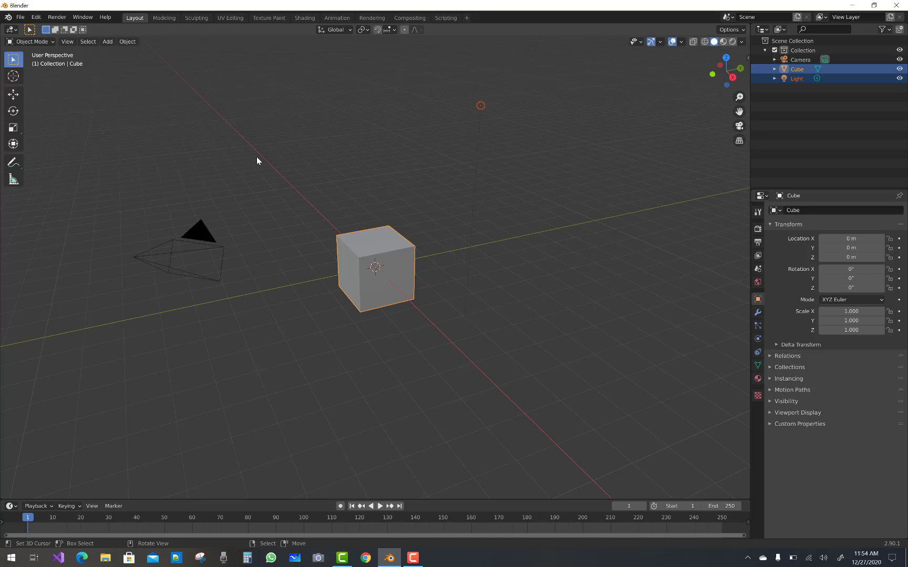
left_click_drag(248, 144, 583, 353)
left_click_drag(315, 222, 544, 369)
left_click(30, 42)
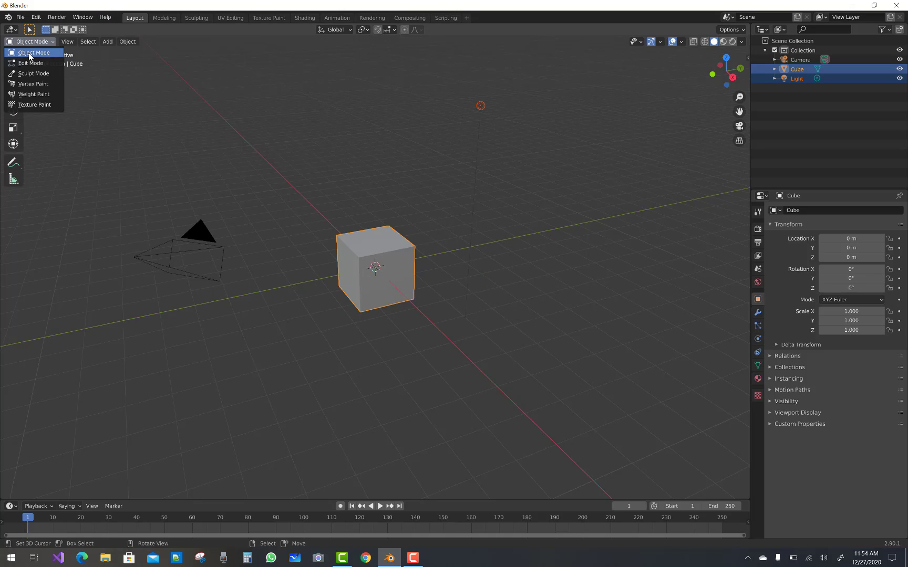
left_click(31, 64)
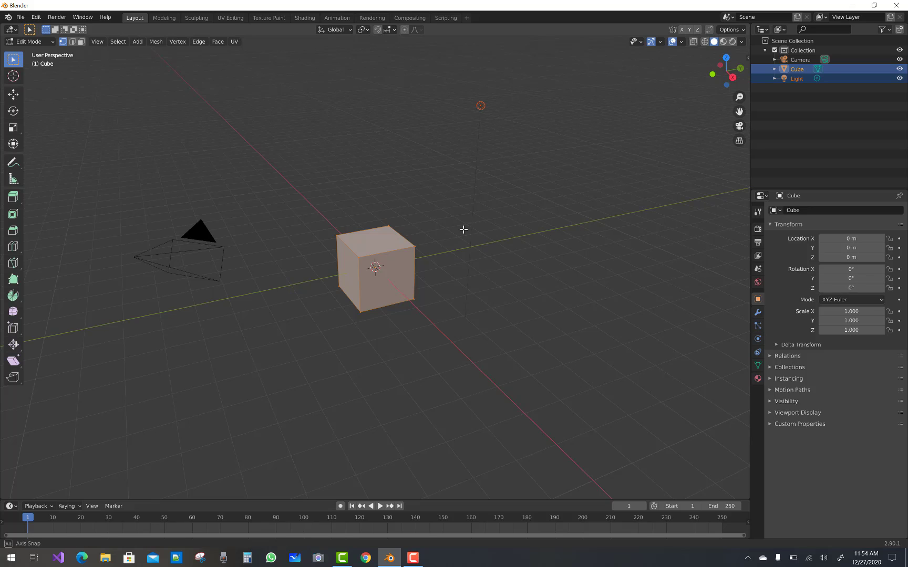
middle_click_drag(462, 229, 369, 176)
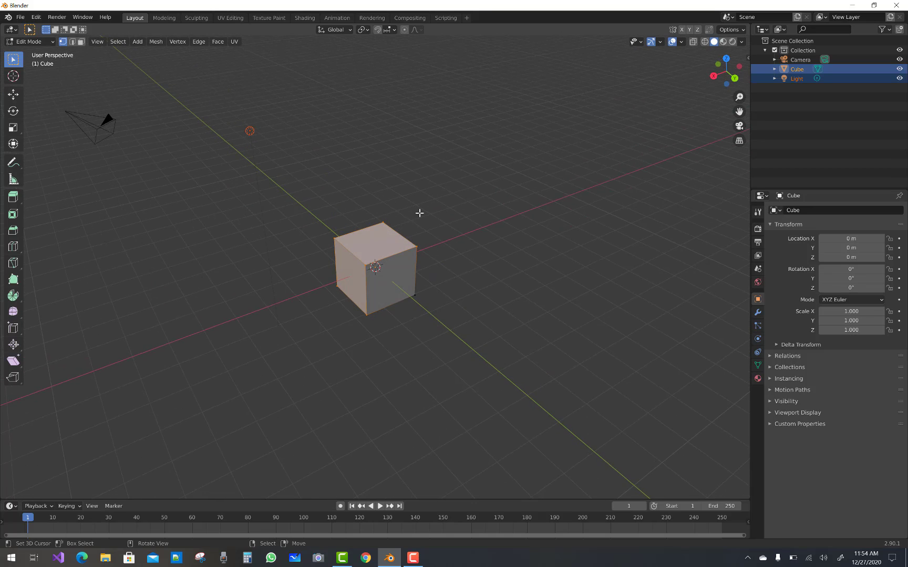
middle_click_drag(470, 288, 494, 257)
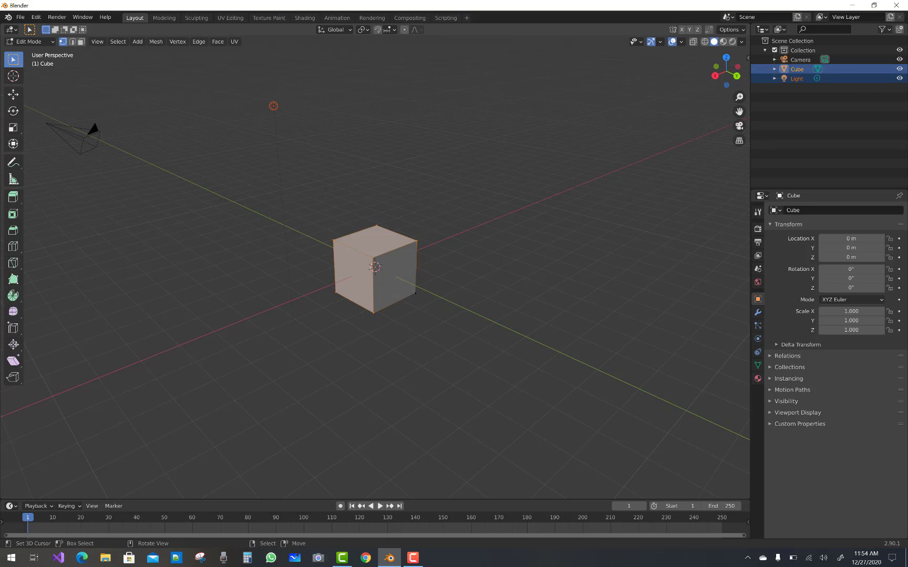
Hide the default cube in the scene and return to Object Mode
left_click(899, 69)
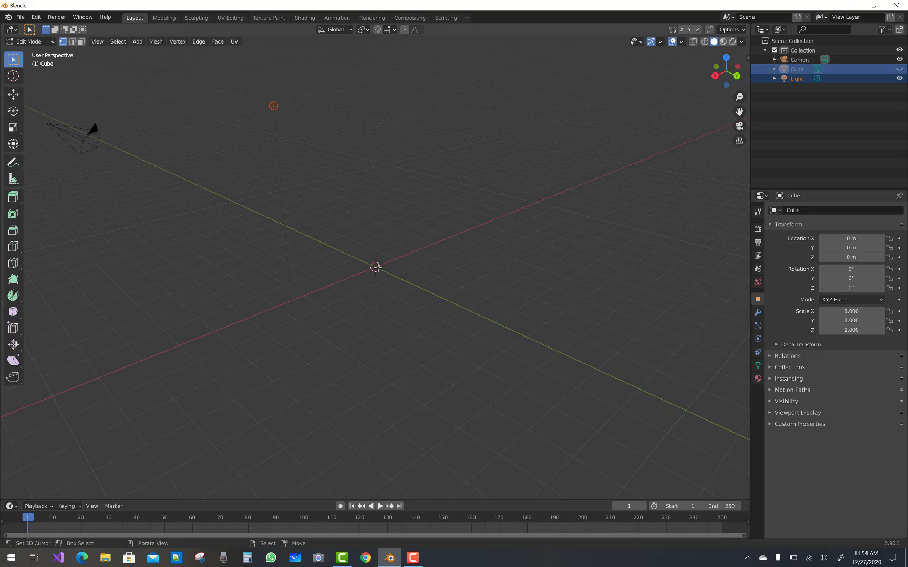
key("shift+a")
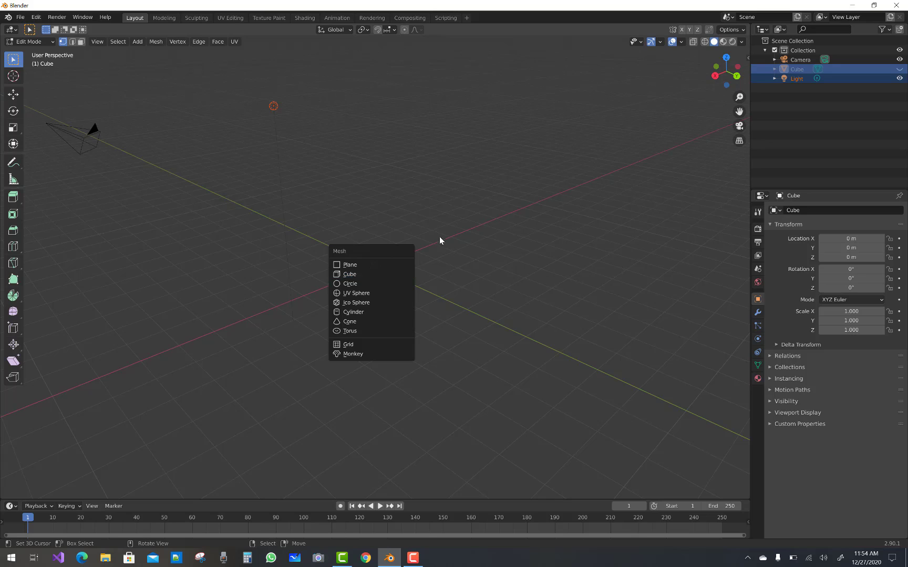
left_click(480, 209)
left_click(24, 41)
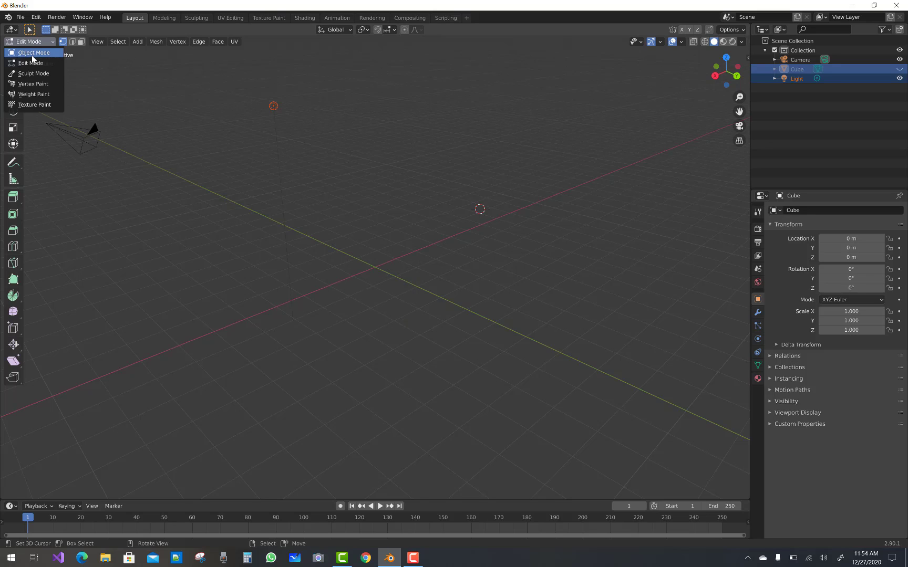
left_click(32, 52)
Place the 3D cursor near the world origin and add a UV sphere there
left_click(377, 267)
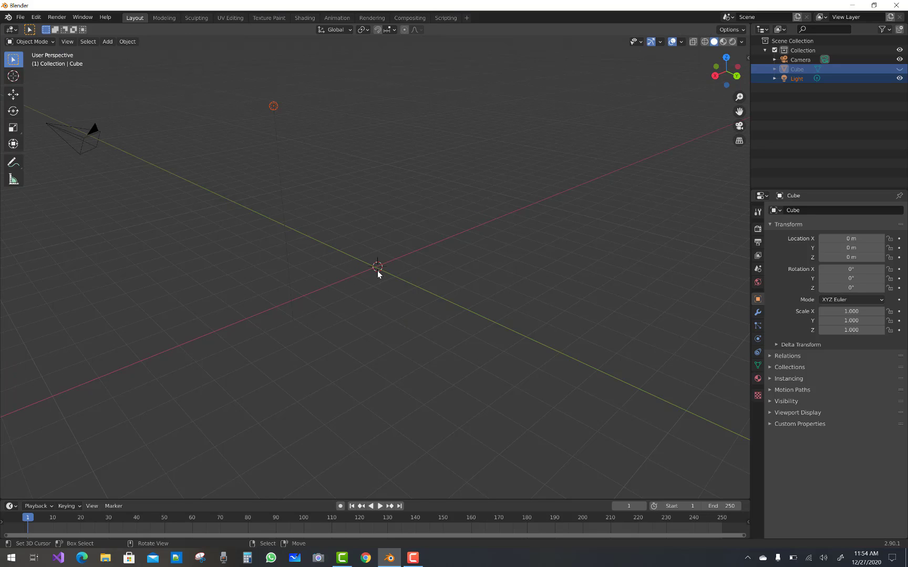
key("shift+a")
mouse_move(398, 266)
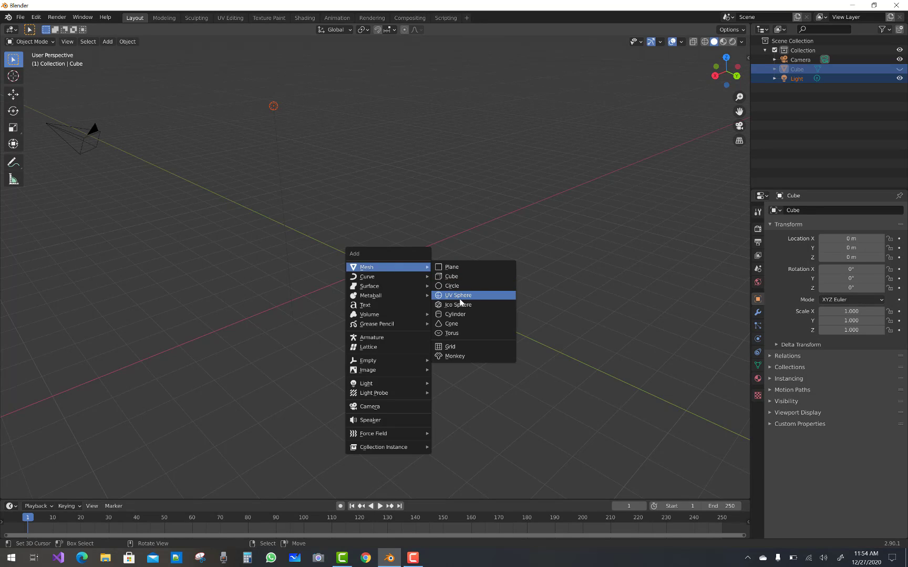
left_click(461, 298)
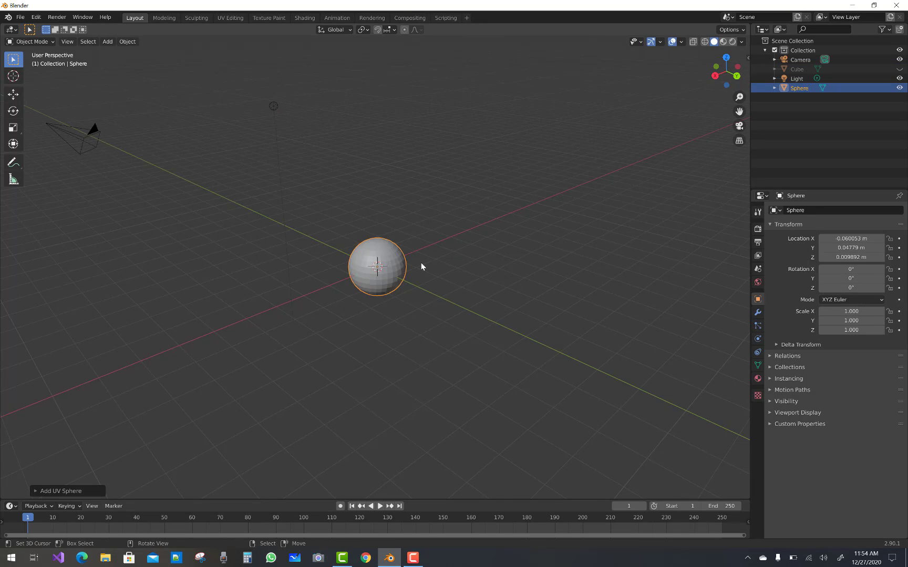
scroll(421, 263, "up", 10)
scroll(421, 263, "down", 1)
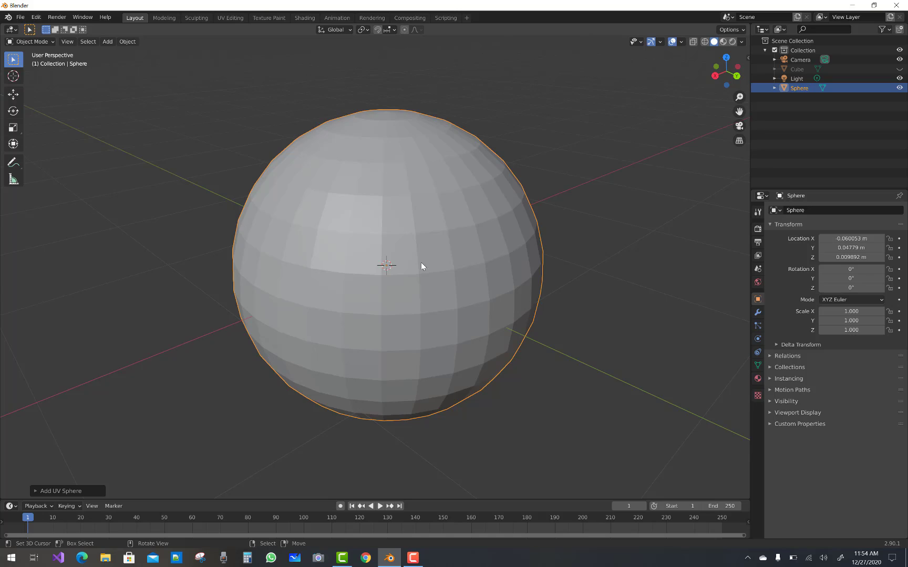
scroll(421, 266, "down", 4)
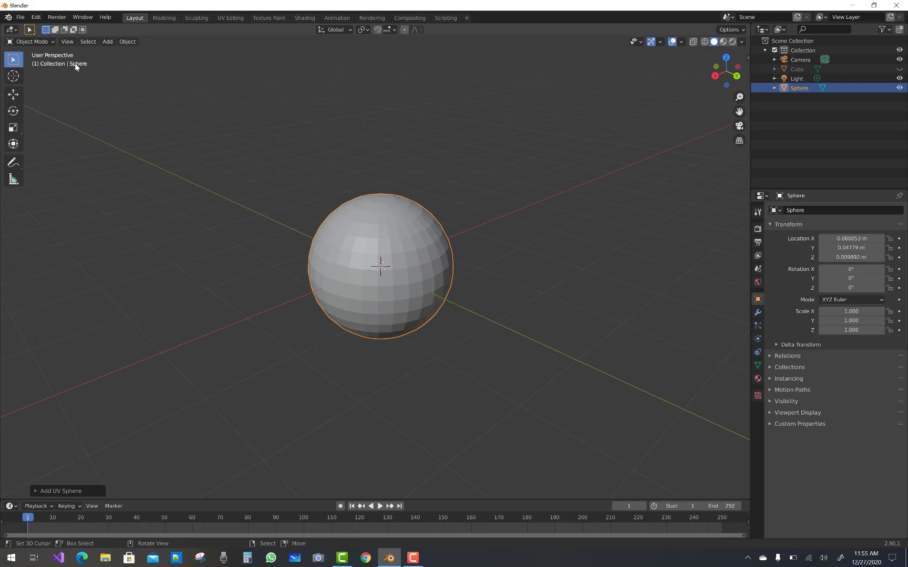
Enter Edit Mode on the sphere, clear the selection and switch to edge selection
left_click(28, 41)
left_click(29, 63)
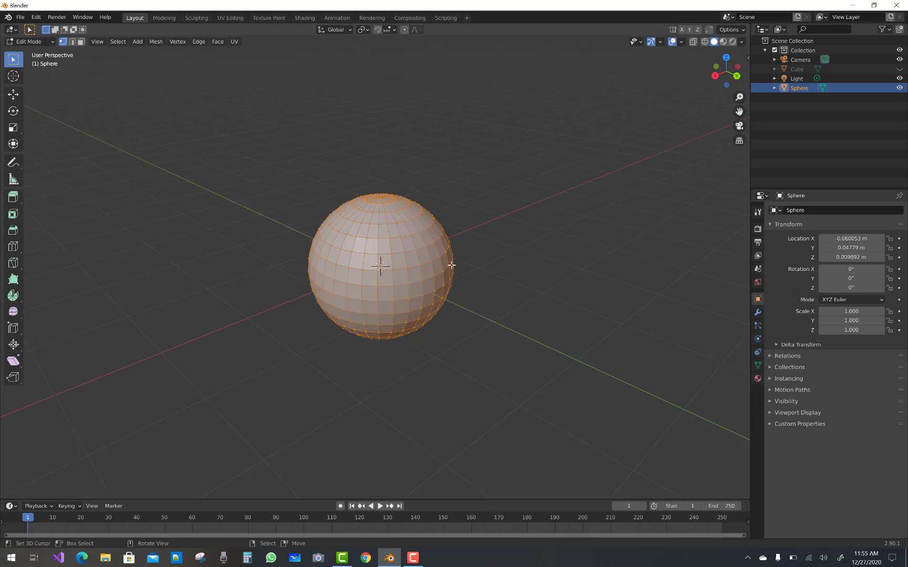
mouse_move(545, 263)
middle_mouse_down()
mouse_move(547, 225)
mouse_move(548, 278)
middle_mouse_up()
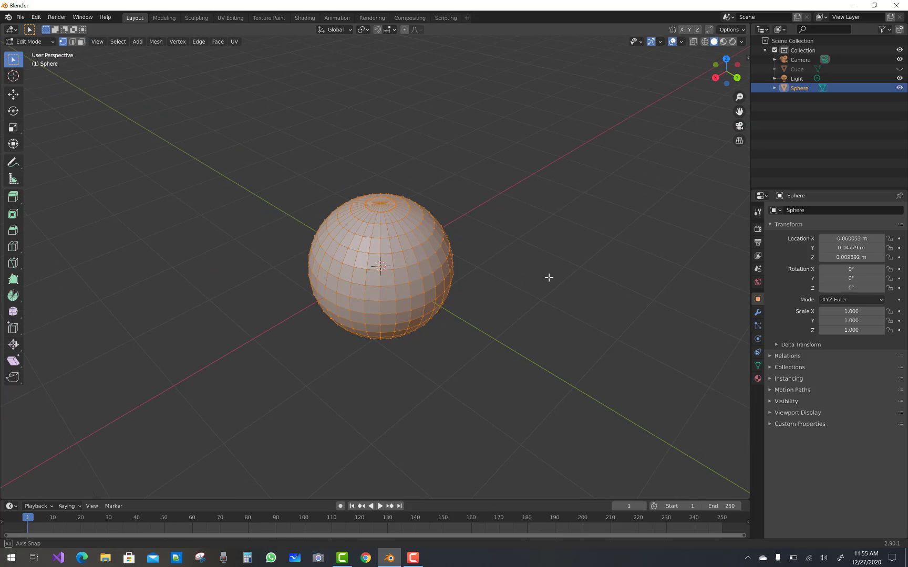
scroll(539, 271, "up", 3)
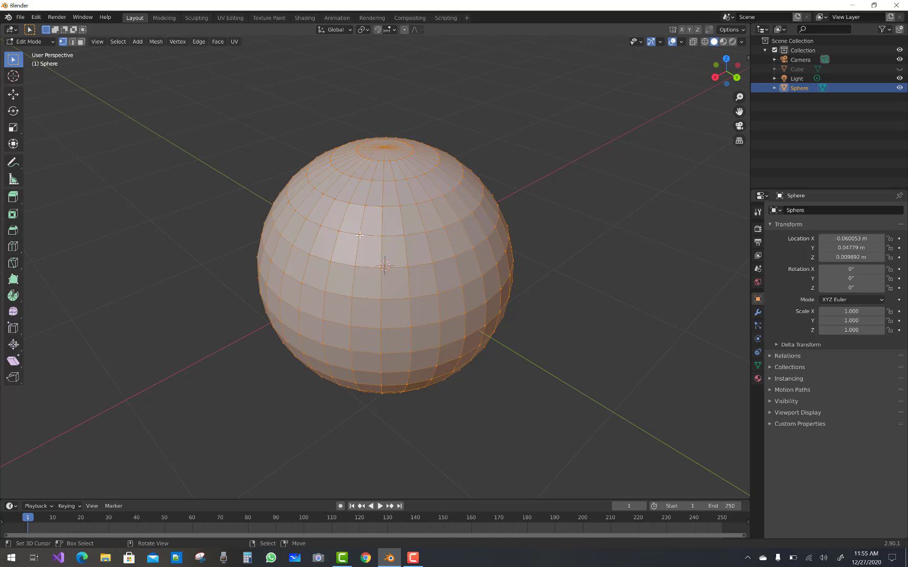
key("alt+a")
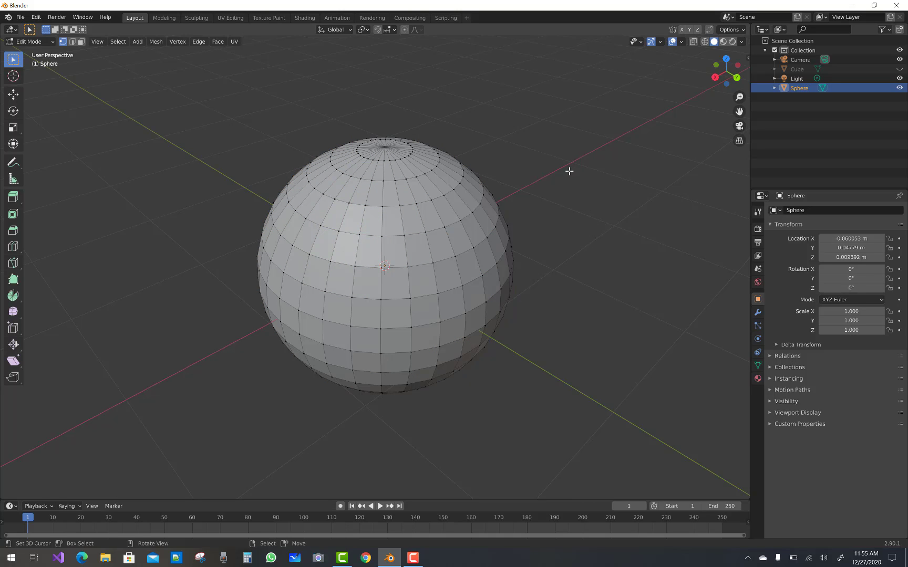
left_click(71, 42)
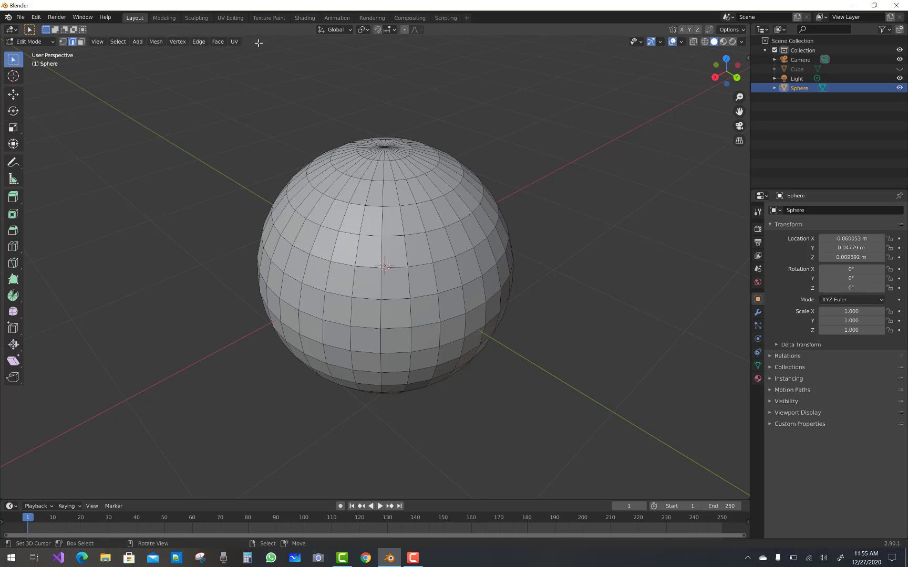
left_click_drag(259, 43, 92, 39)
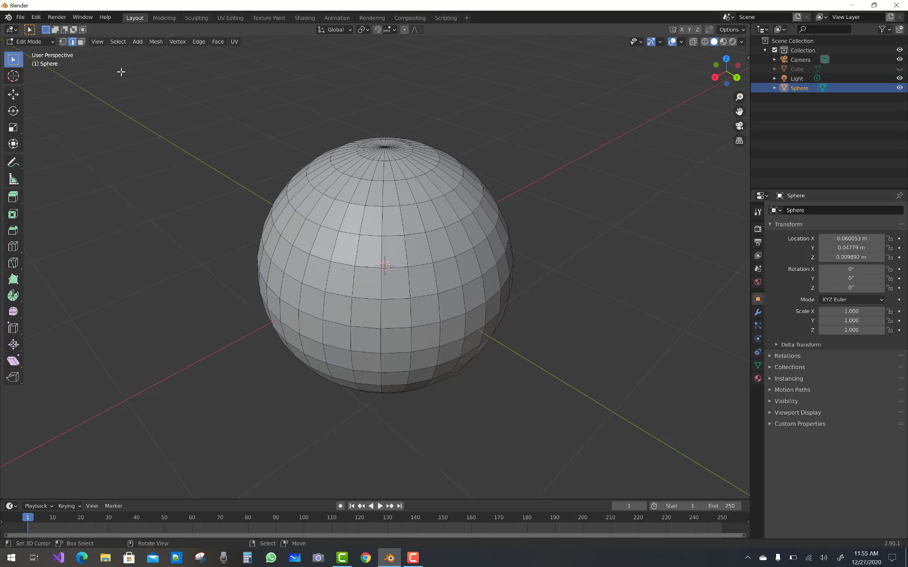
Switch the sphere to Object Mode and back to Edit Mode
left_click(21, 43)
left_click(23, 55)
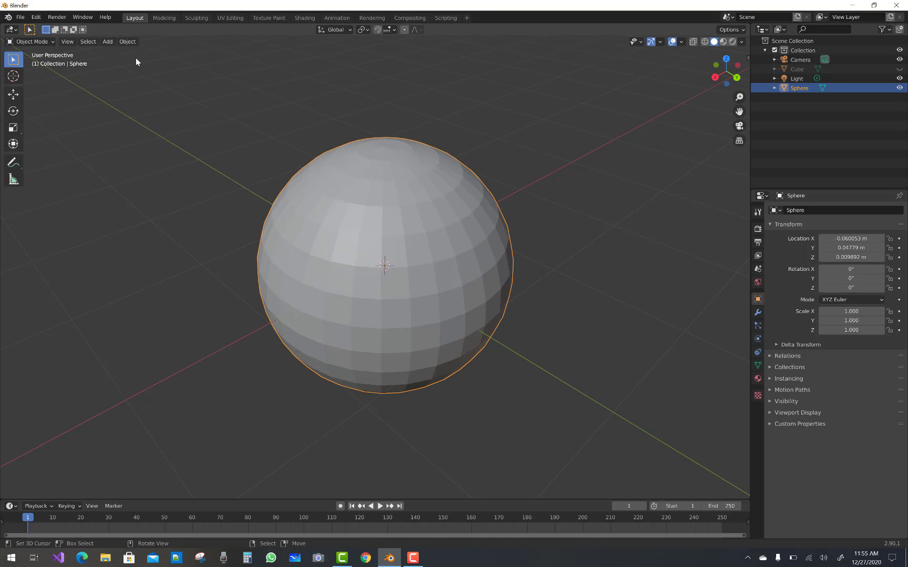
left_click(30, 41)
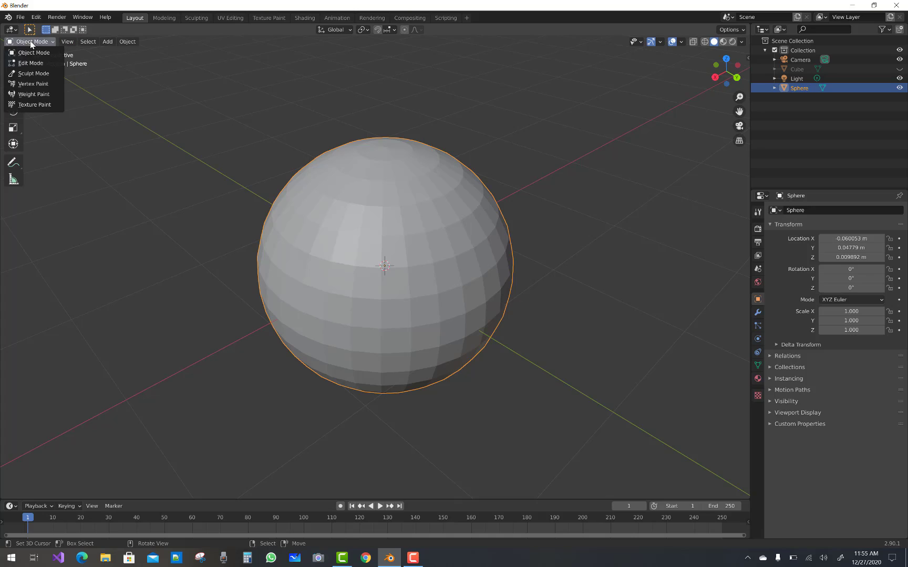
left_click(27, 62)
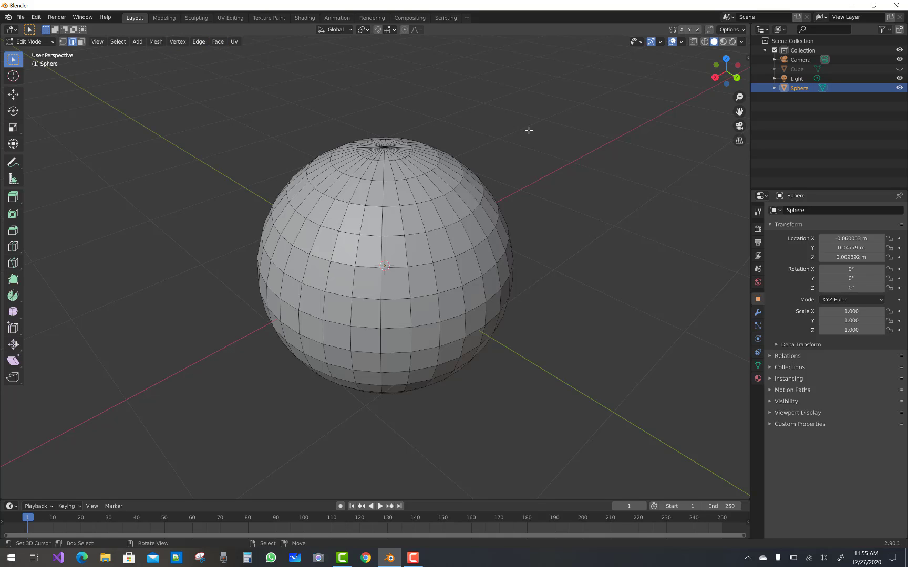
Place the 3D cursor away from the sphere and select five adjacent edges along one of its upper horizontal rings
right_click(340, 200, "shift")
right_click(562, 170, "shift")
left_click(369, 208)
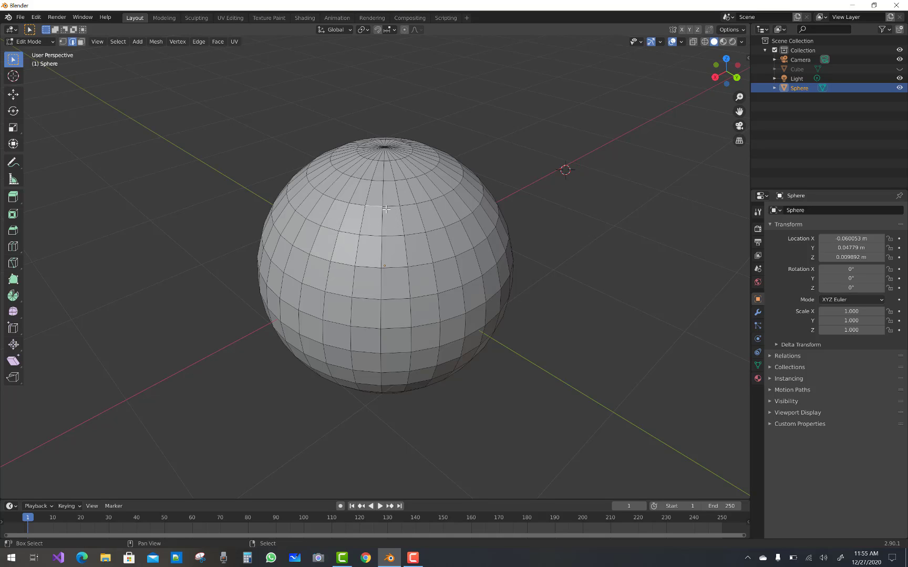
left_click(401, 208, "shift")
left_click(413, 206, "shift")
left_click(424, 203, "shift")
left_click(440, 199, "shift")
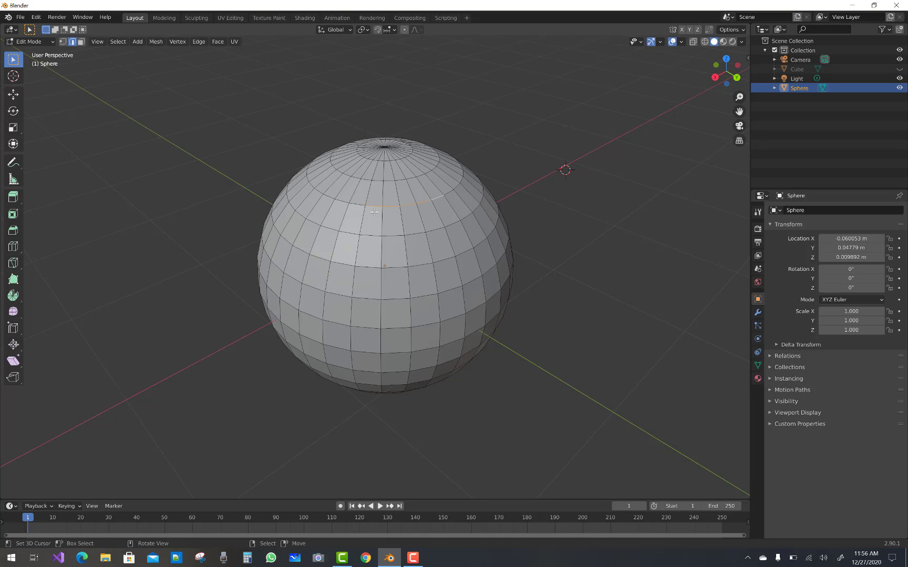
Loop-select four neighbouring horizontal edge rings one at a time, working down the sphere's upper half
left_click(340, 202, "alt")
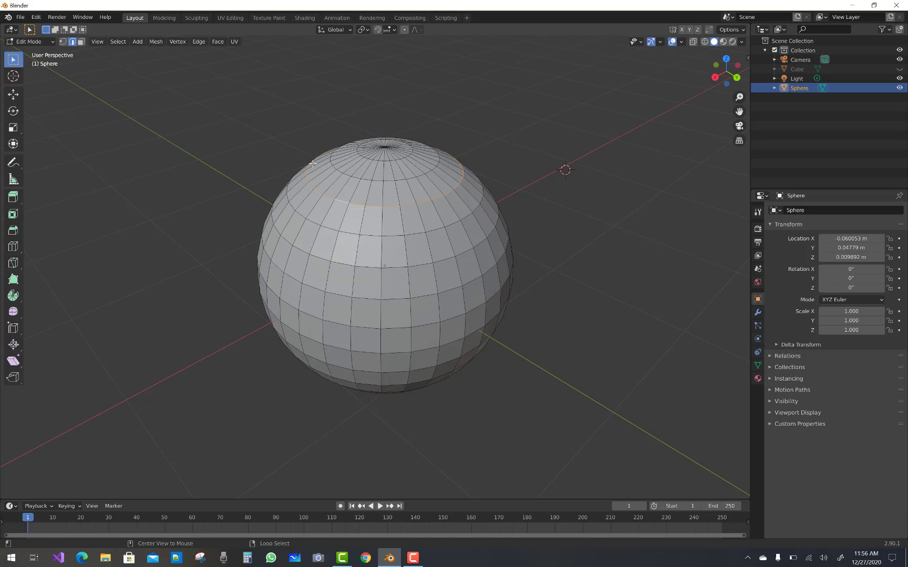
left_click(374, 237, "alt")
scroll(442, 250, "up", 1, "alt")
scroll(442, 250, "up", 5)
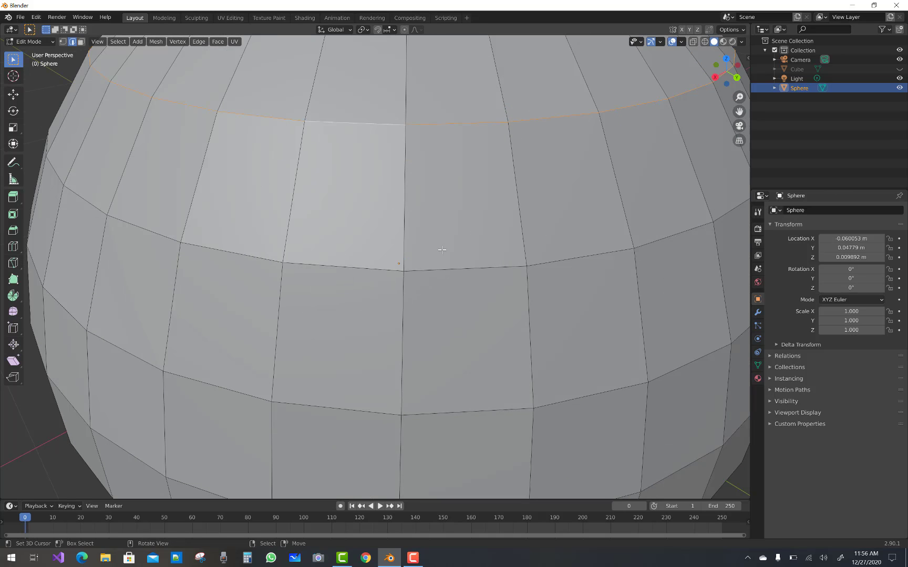
scroll(442, 250, "up", 2)
scroll(442, 250, "down", 4)
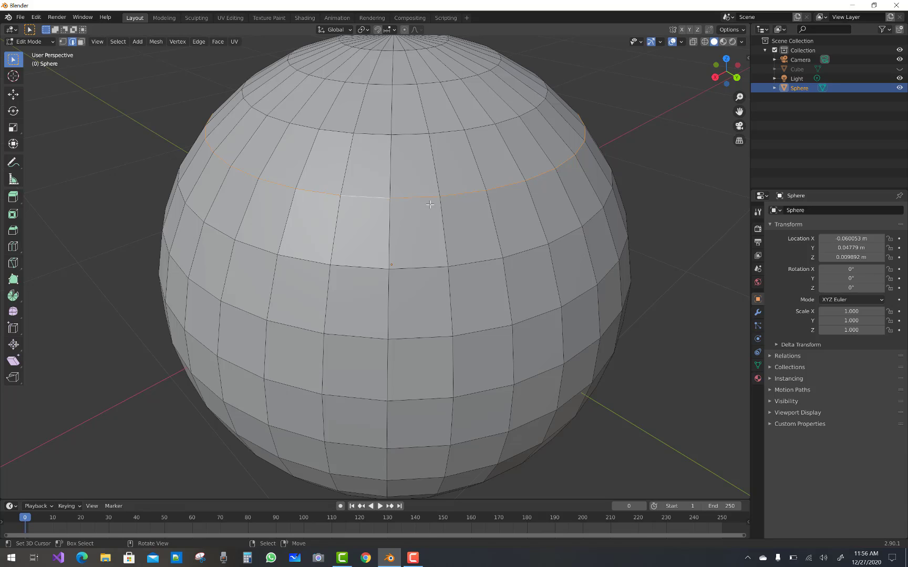
left_click(350, 269, "alt")
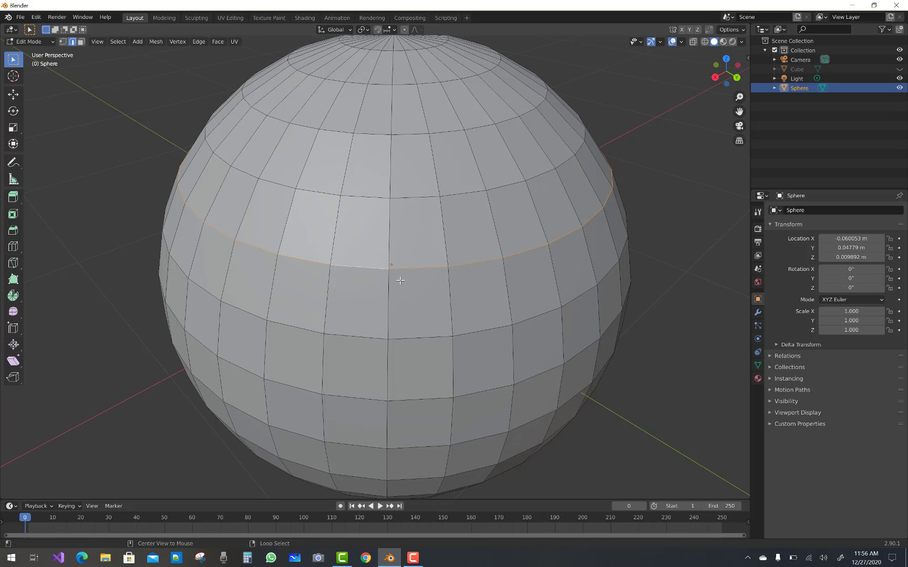
left_click(373, 338, "alt")
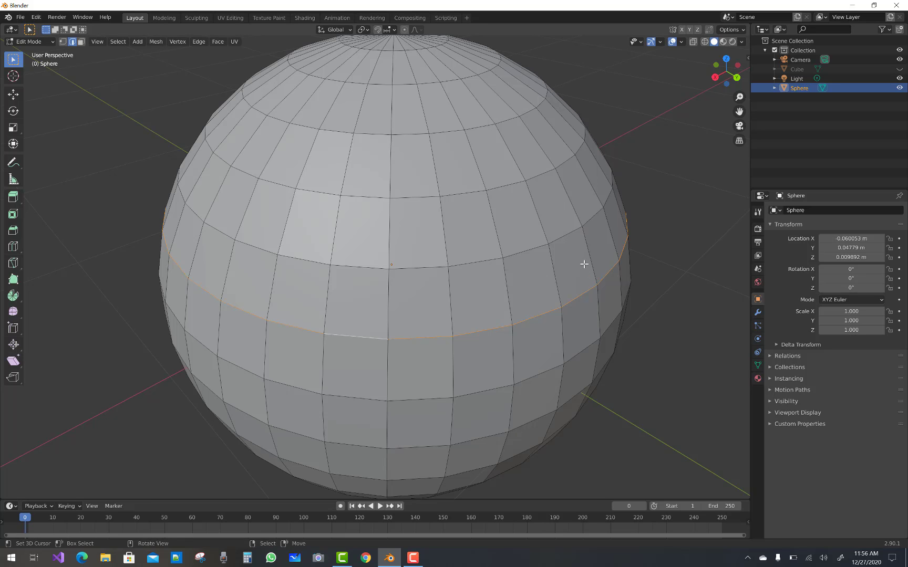
Try moving the selected horizontal edge loop freely and undo the move
key("g")
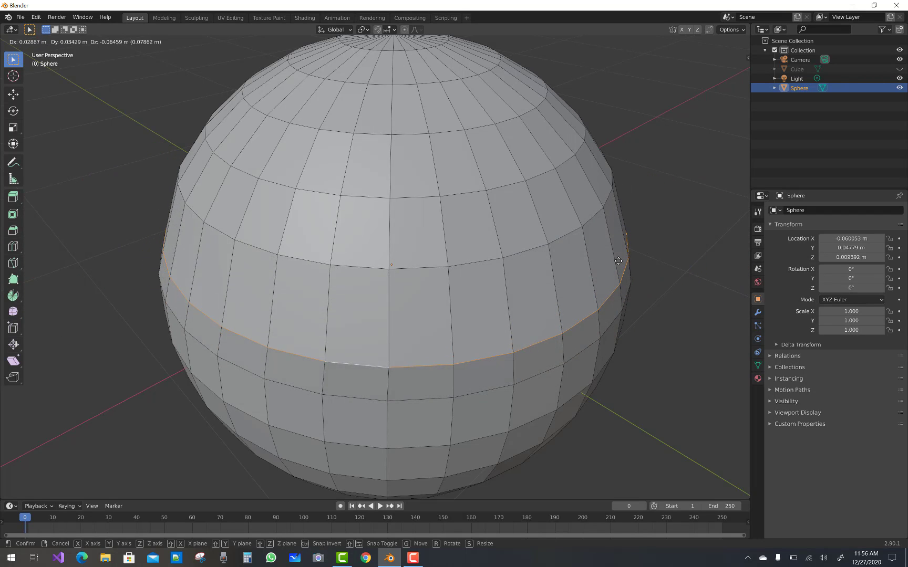
left_click(627, 252)
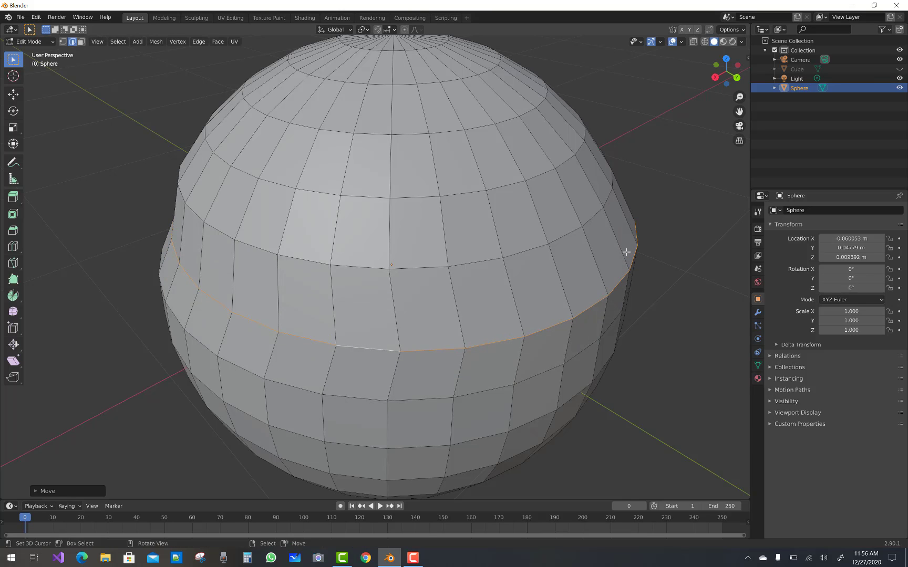
key("ctrl+z")
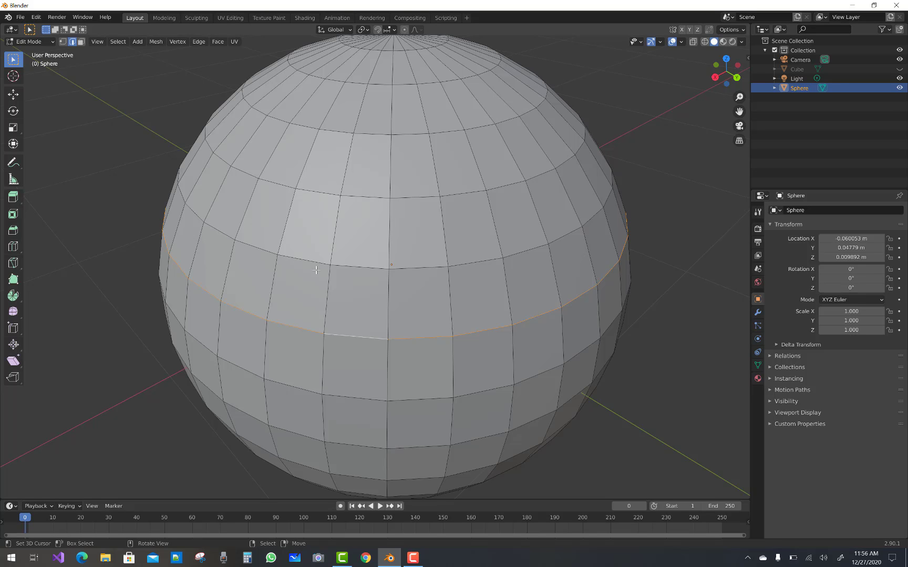
Loop-select a vertical edge loop on the sphere and replace it with a shortest-path edge selection along an upper horizontal ring
left_click(344, 171, "alt")
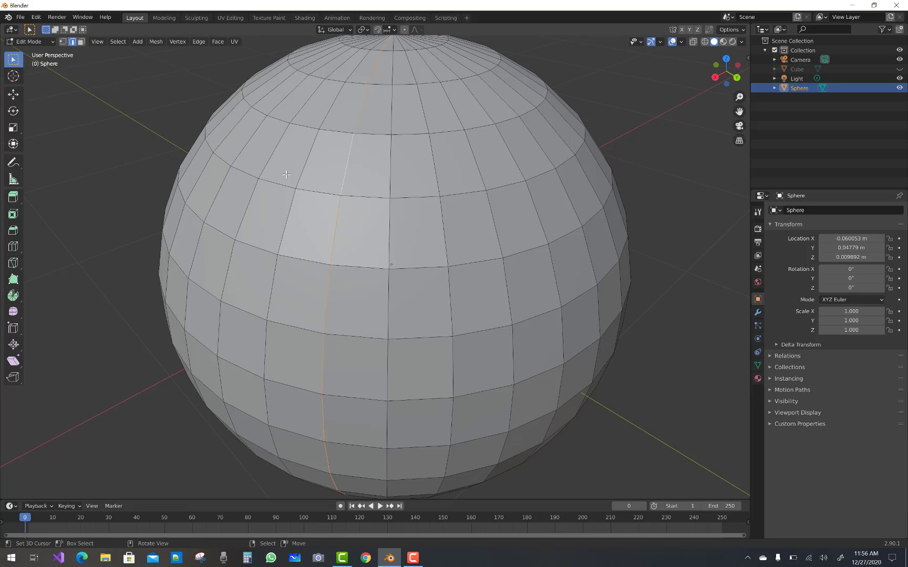
left_click(296, 126)
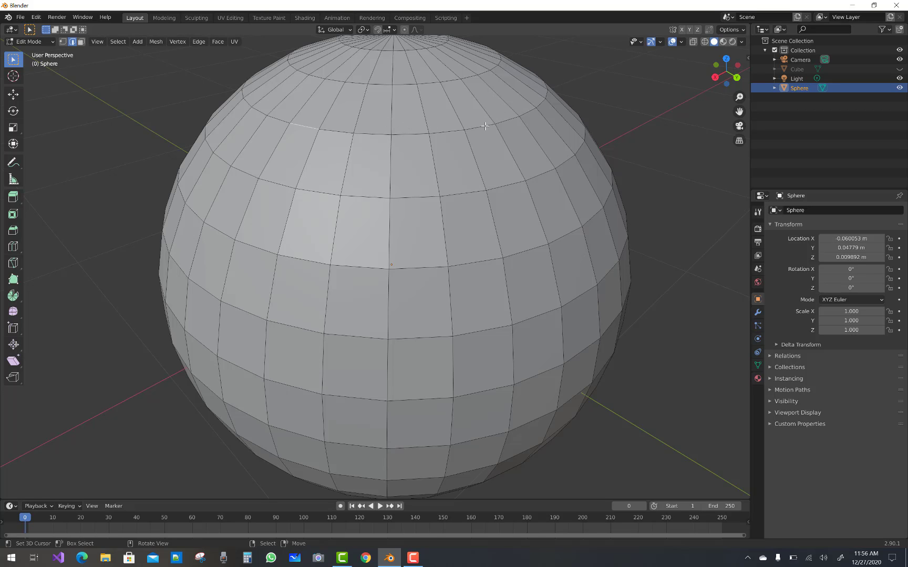
key("ctrl")
left_click(443, 132, "ctrl")
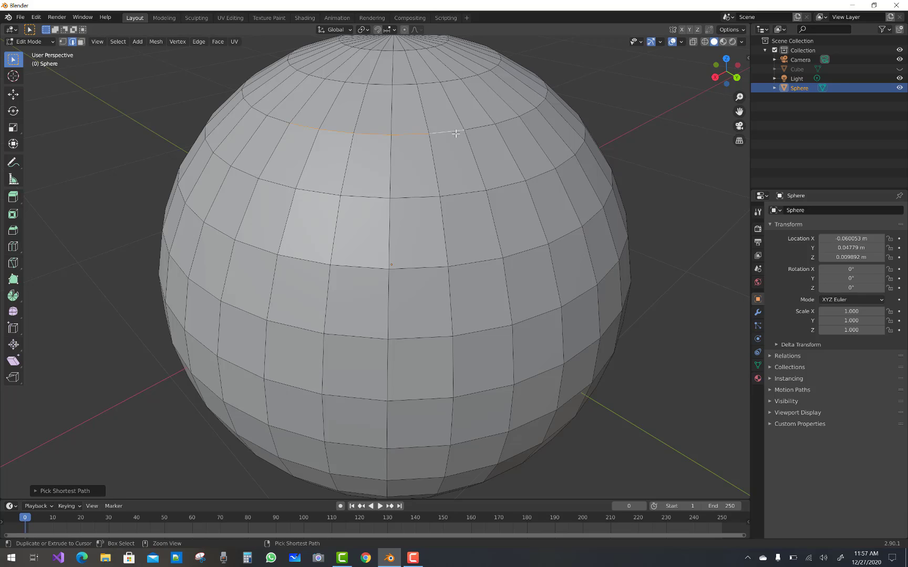
Extend the shortest-path edge selection in three stages from the upper horizontal ring down the sphere's right side, ending three rings lower
left_click(453, 194, "ctrl")
left_click(482, 263, "ctrl")
left_click(473, 335, "ctrl")
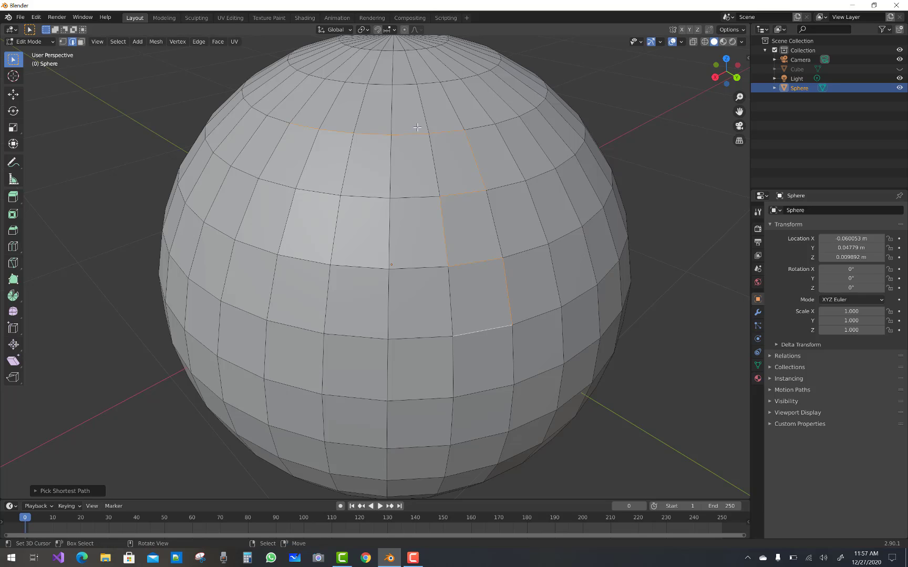
Switch to face selection and select shortest-path runs of five faces along two separate horizontal bands of the sphere
left_click(319, 152)
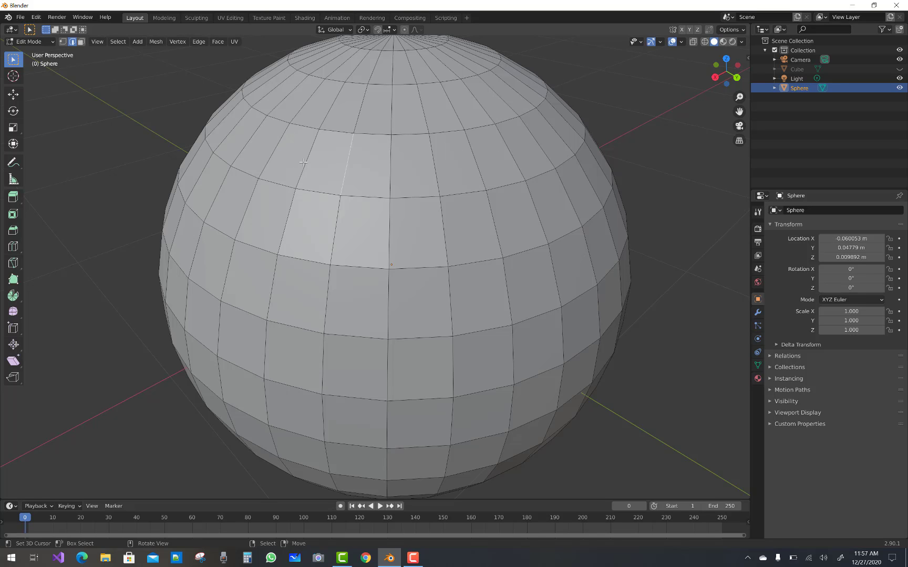
left_click(81, 41)
left_click(325, 165)
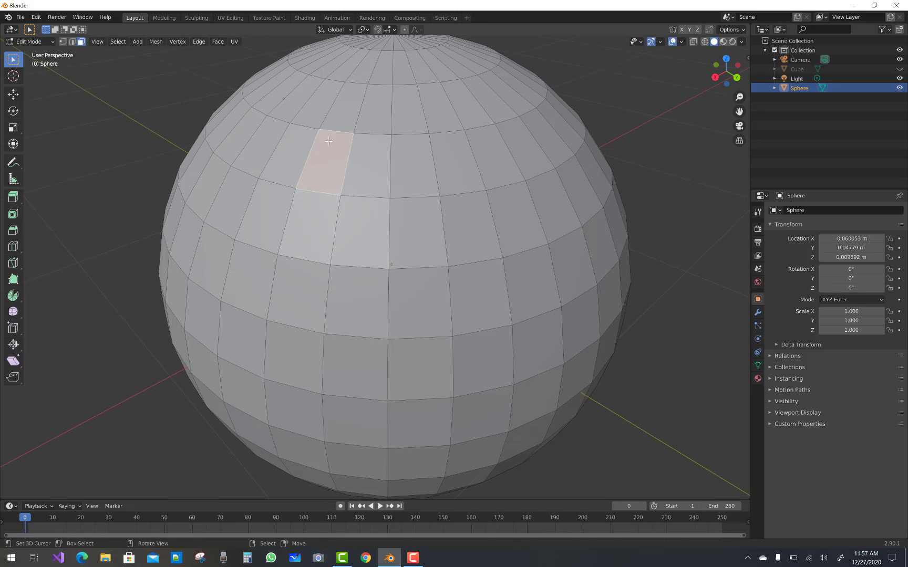
left_click(472, 155, "ctrl")
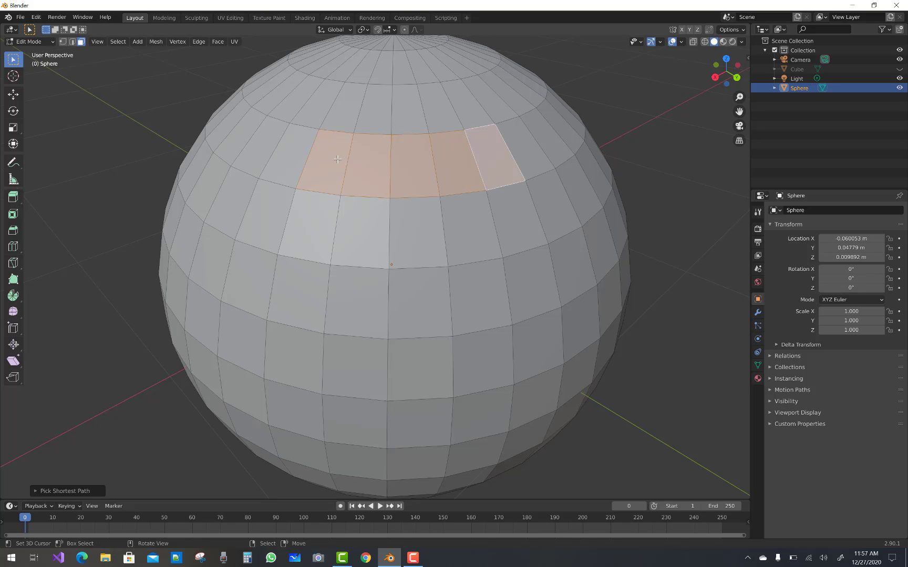
left_click(293, 298, "shift")
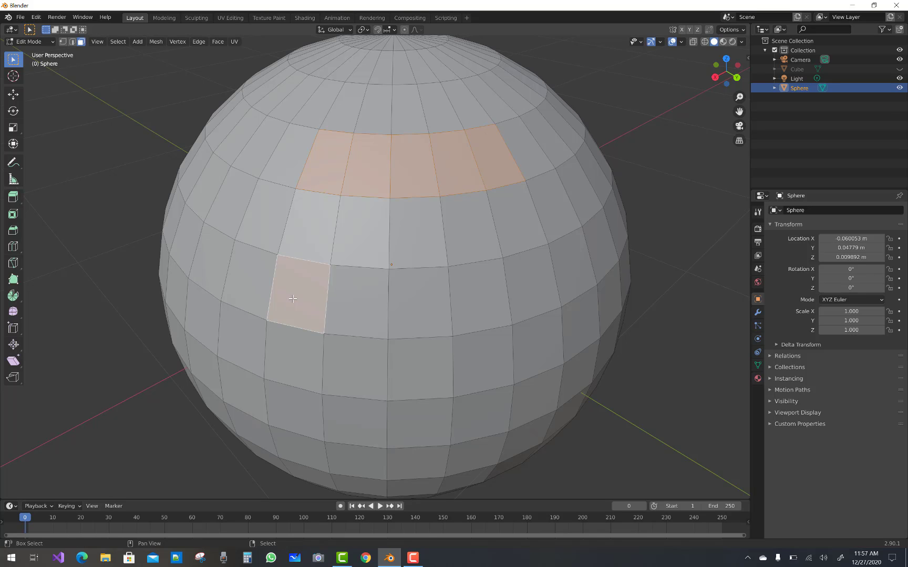
left_click(533, 290, "ctrl")
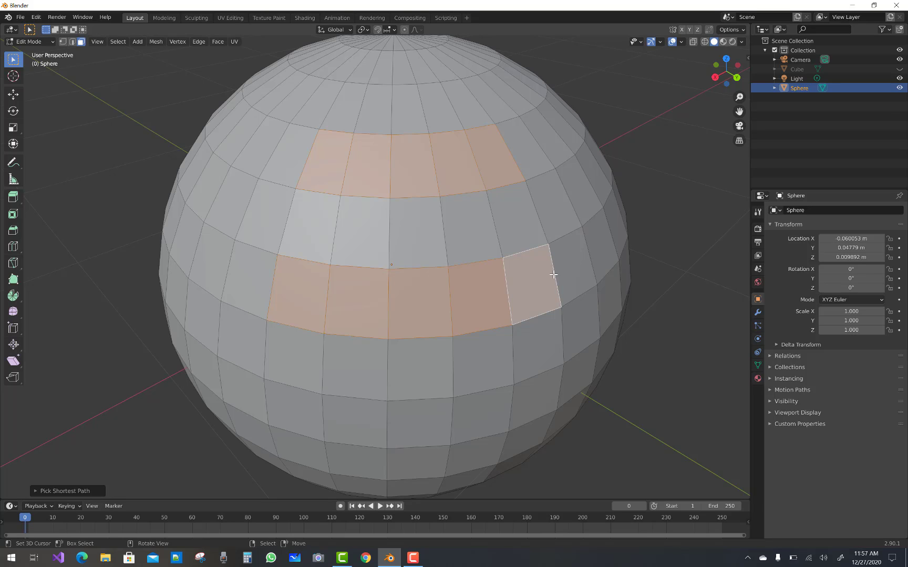
Loop-select an upper horizontal band of faces on the sphere and subdivide it with 3 cuts
left_click(369, 130)
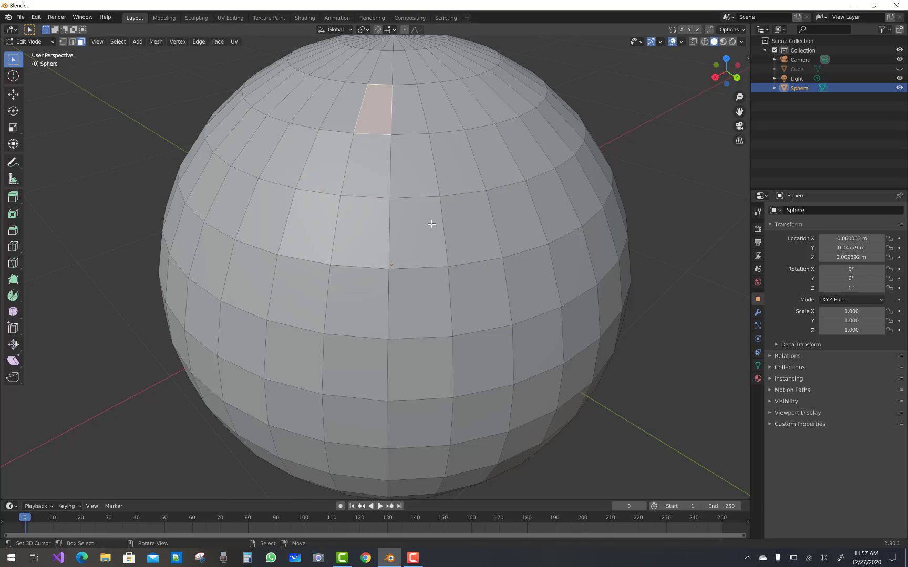
left_click(364, 170, "alt")
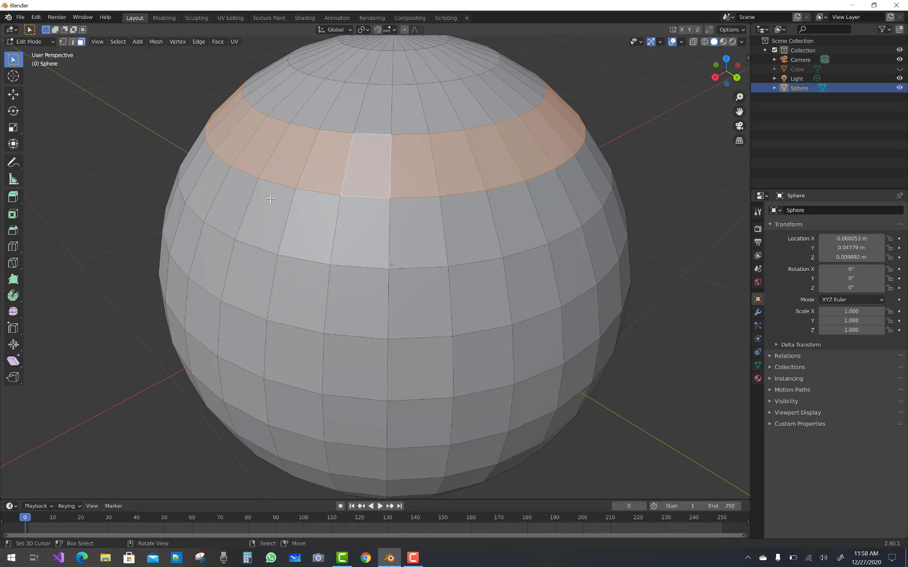
right_click(339, 194)
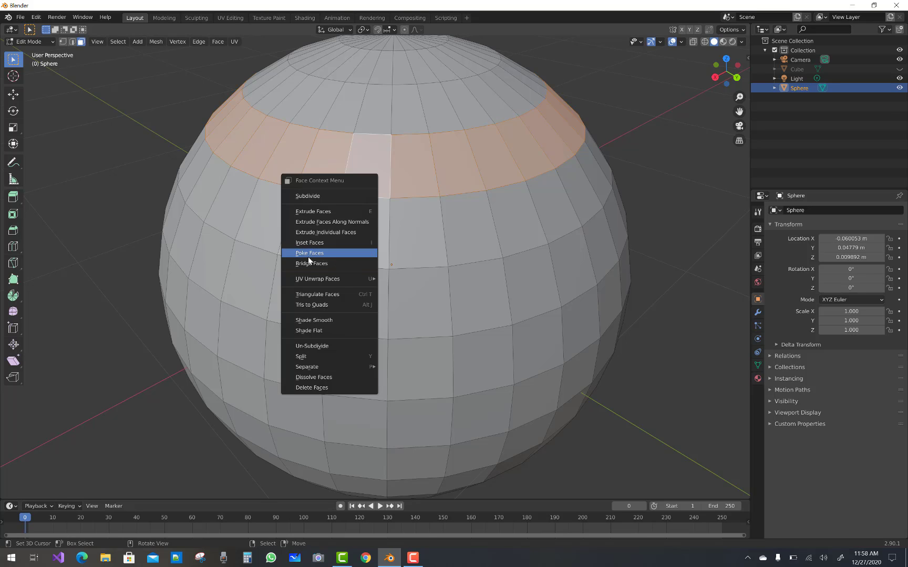
right_click(425, 170)
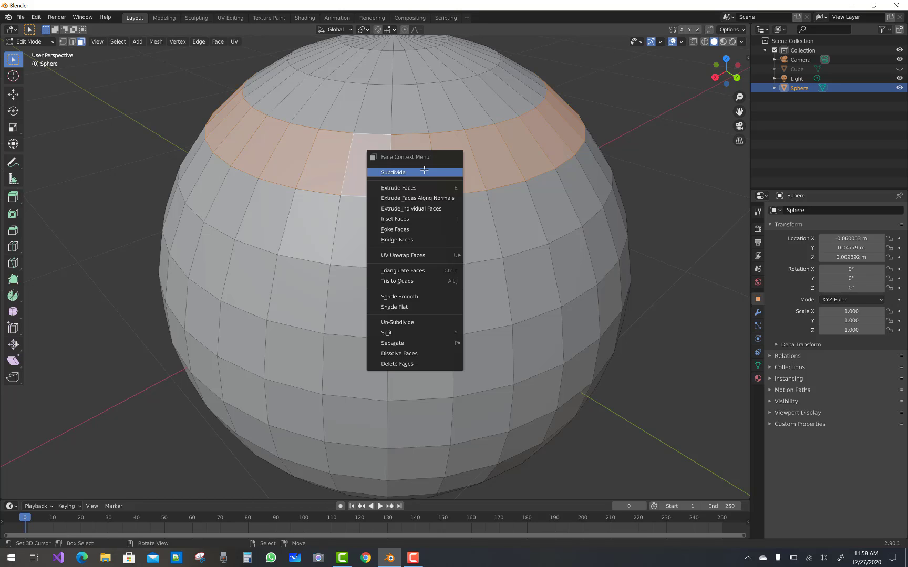
left_click(395, 172)
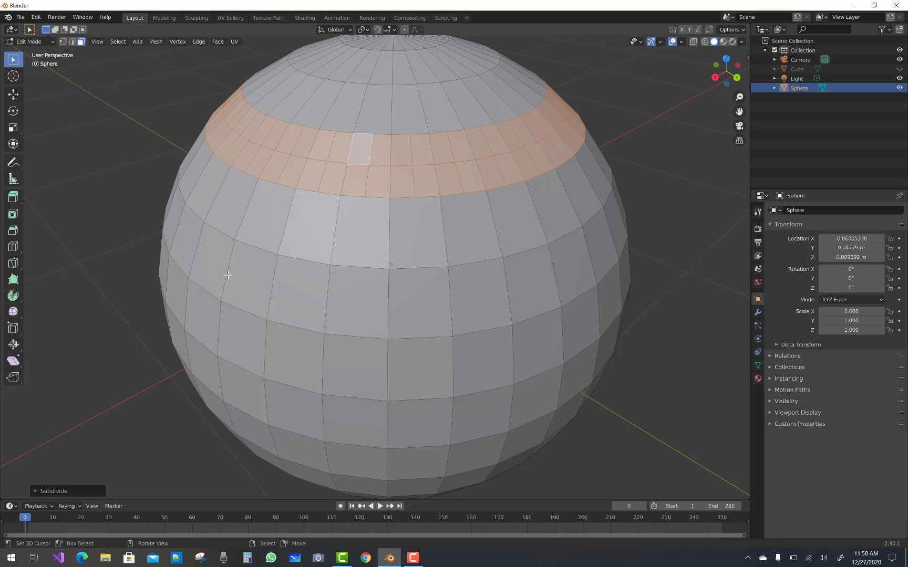
left_click(37, 490)
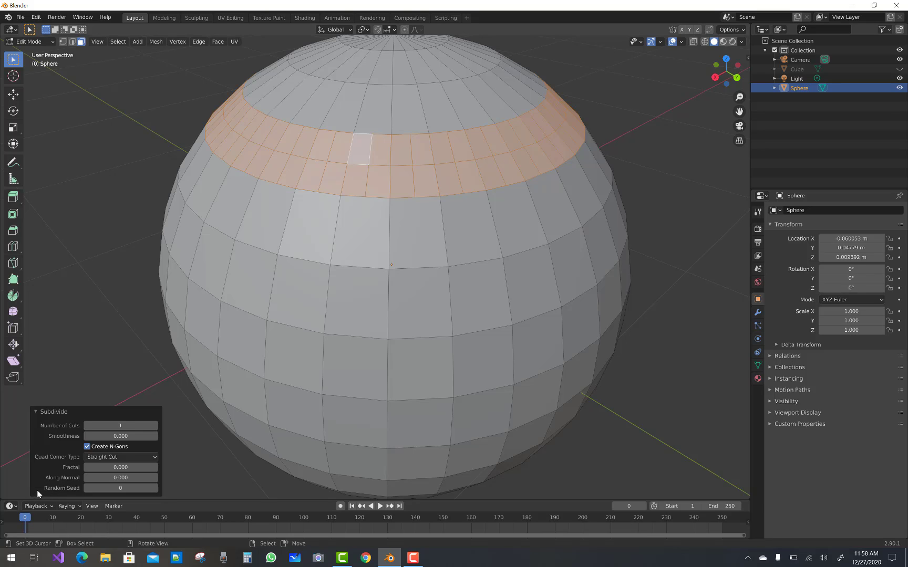
left_click(154, 425)
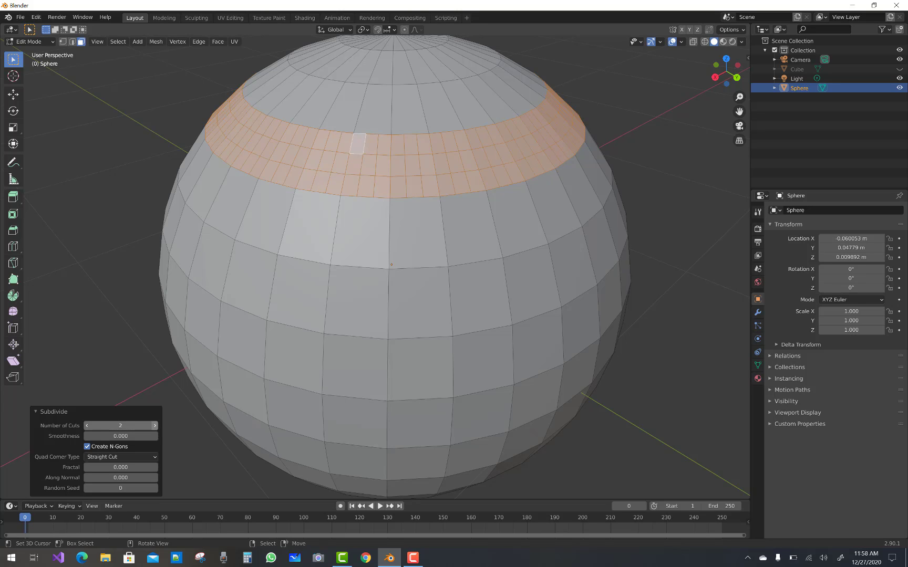
left_click(155, 427)
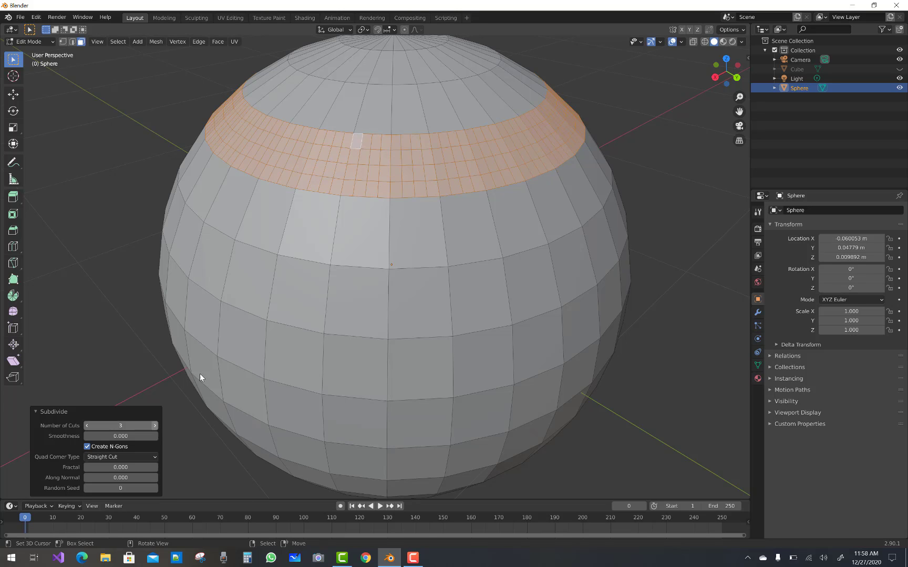
Box-select faces across the subdivided band, and undo back to the sphere before the subdivision
left_click(648, 158)
left_click_drag(280, 133, 523, 162)
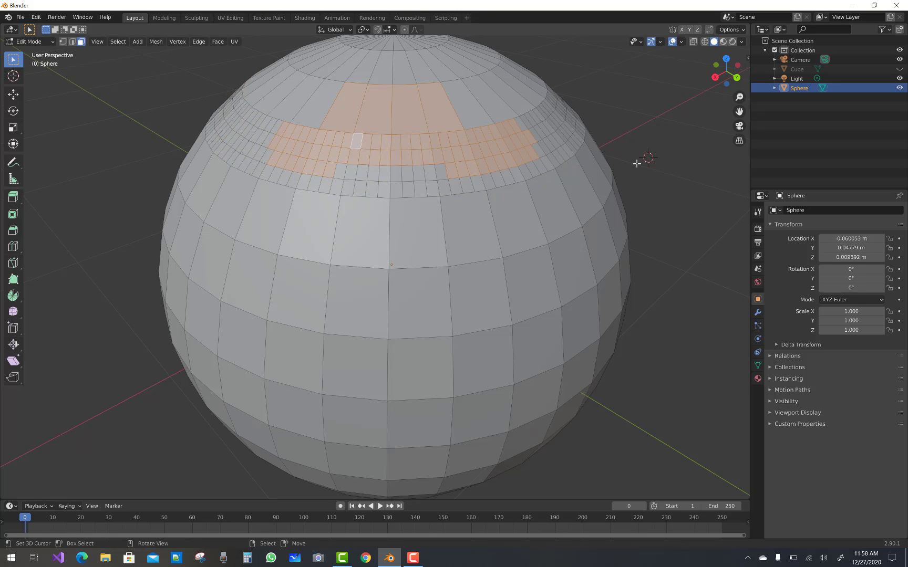
left_click(648, 202)
key("ctrl+z")
key("ctrl+z")
key("ctrl+z")
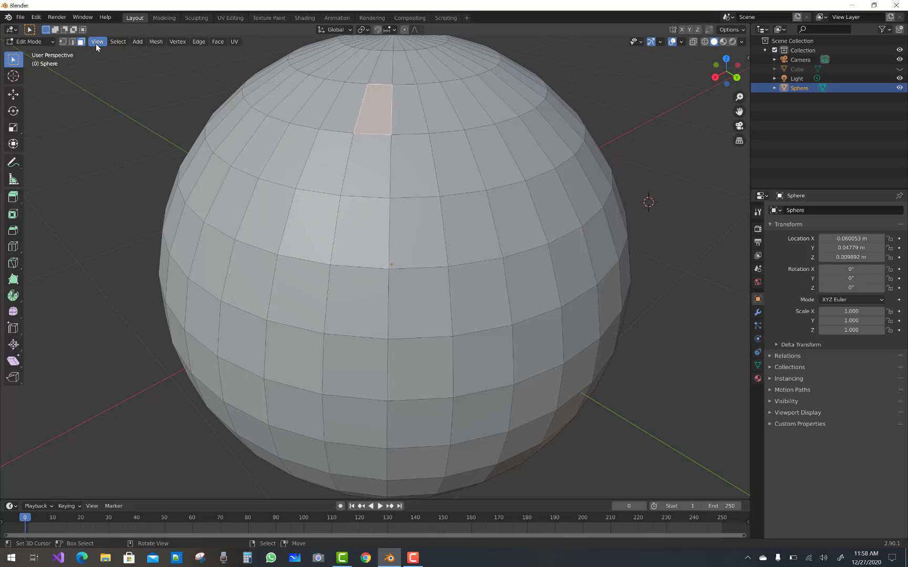
Box-select a block of faces on the sphere's front right side and invert the selection three times
left_click(118, 42)
left_click_drag(358, 192, 615, 333)
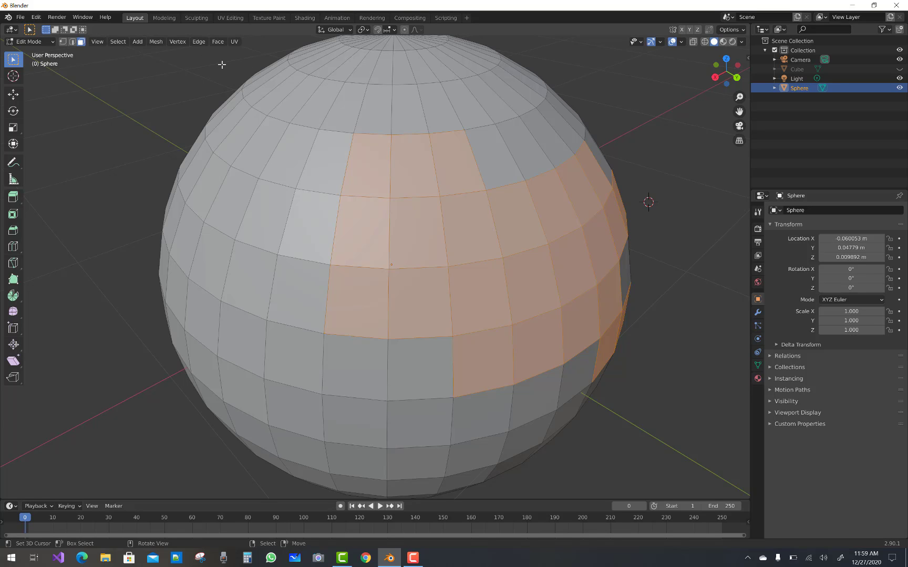
key("ctrl+i")
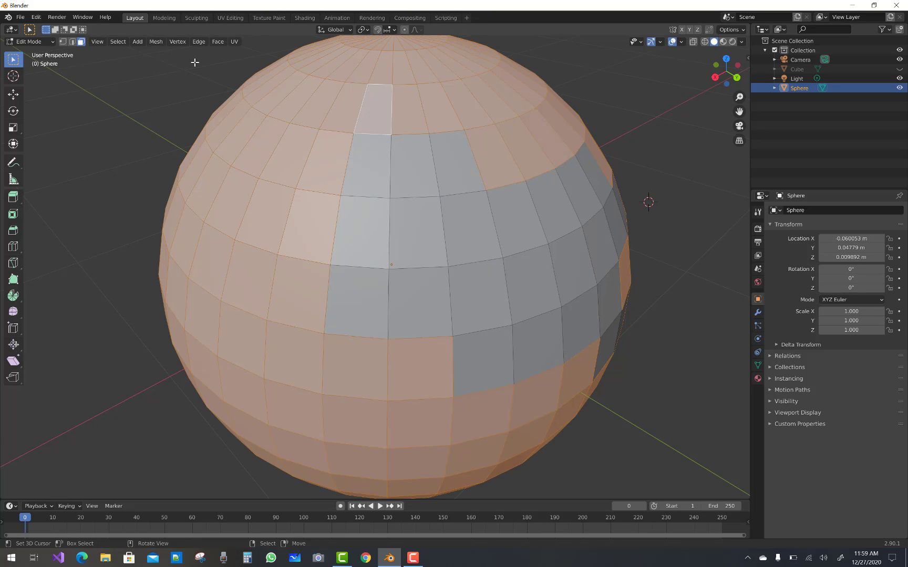
left_click(114, 42)
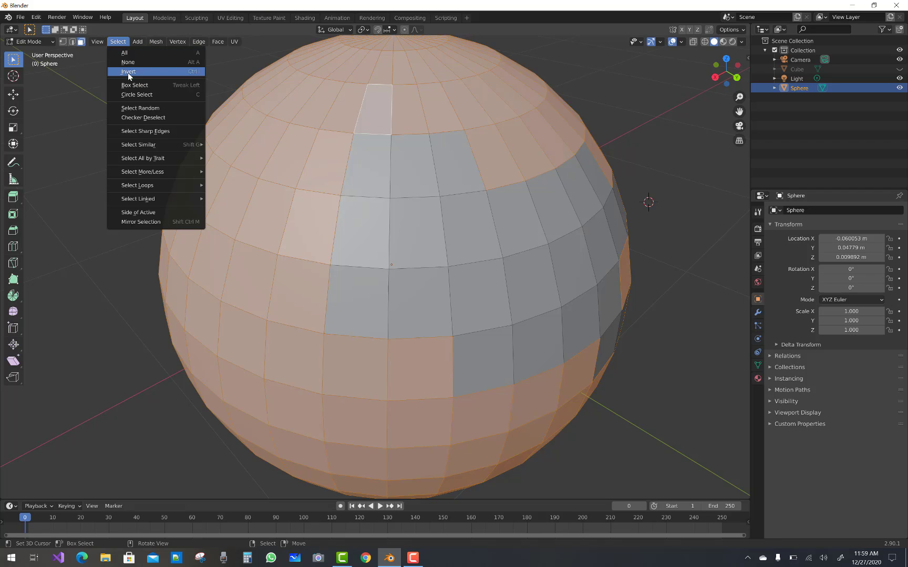
left_click(128, 72)
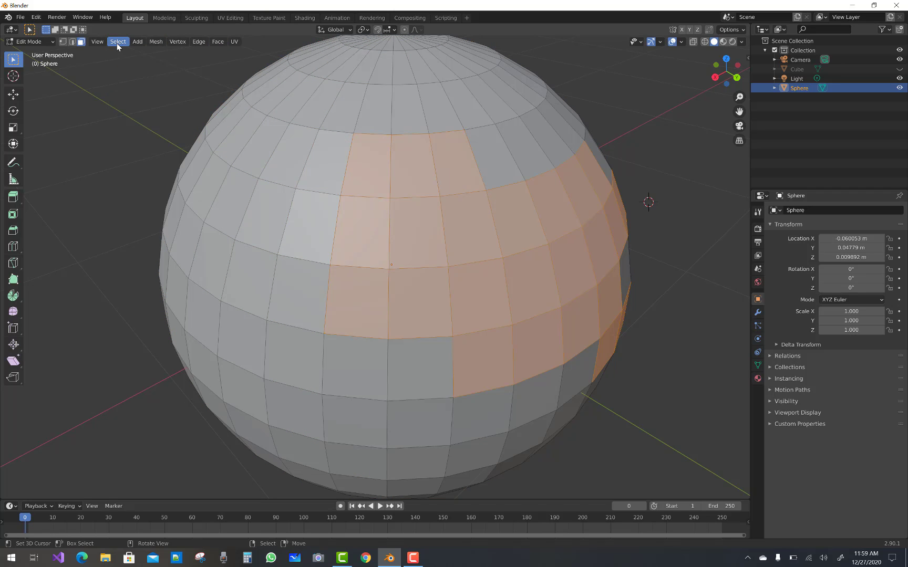
left_click(117, 42)
left_click(121, 73)
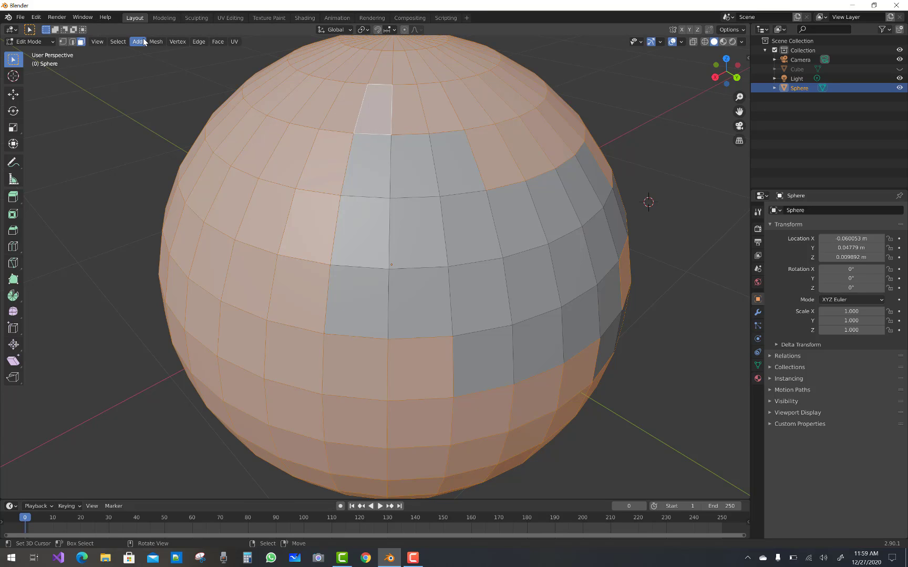
Clear the selection and use Box Select around the whole sphere in solid shading
left_click(117, 44)
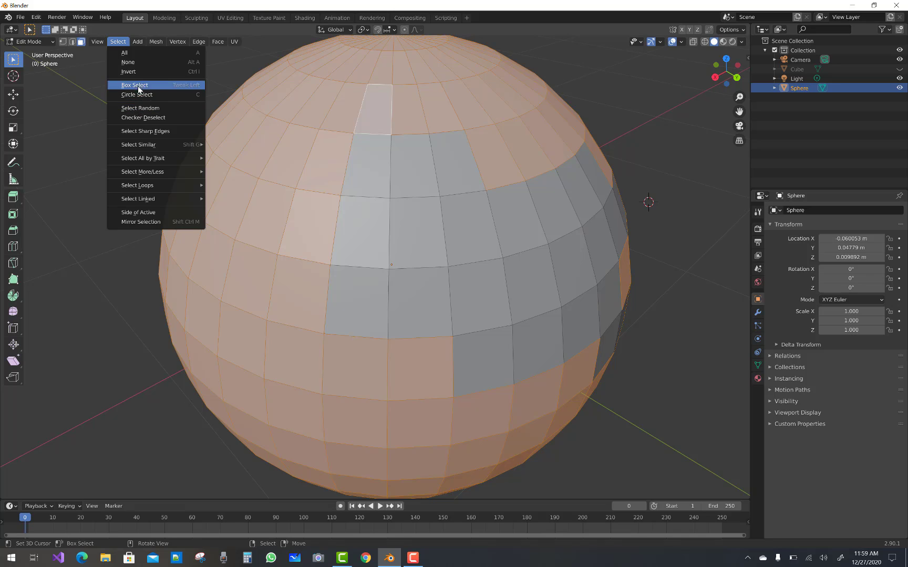
left_click(199, 62)
left_click(118, 41)
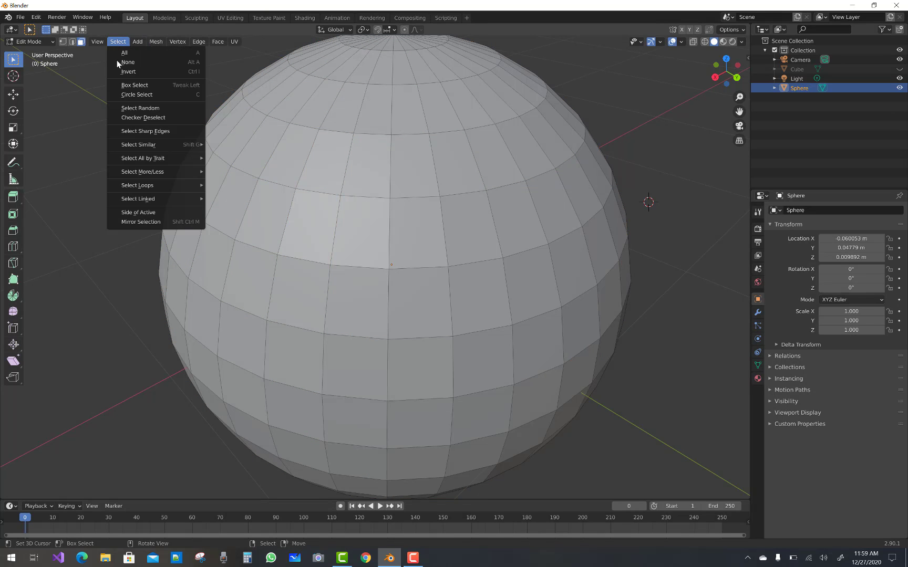
left_click(126, 86)
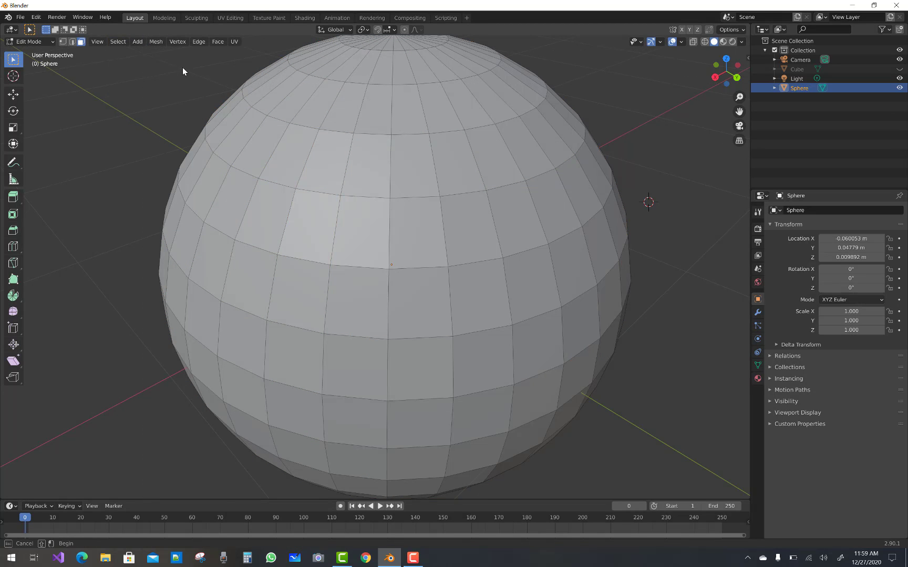
left_click_drag(144, 45, 711, 483)
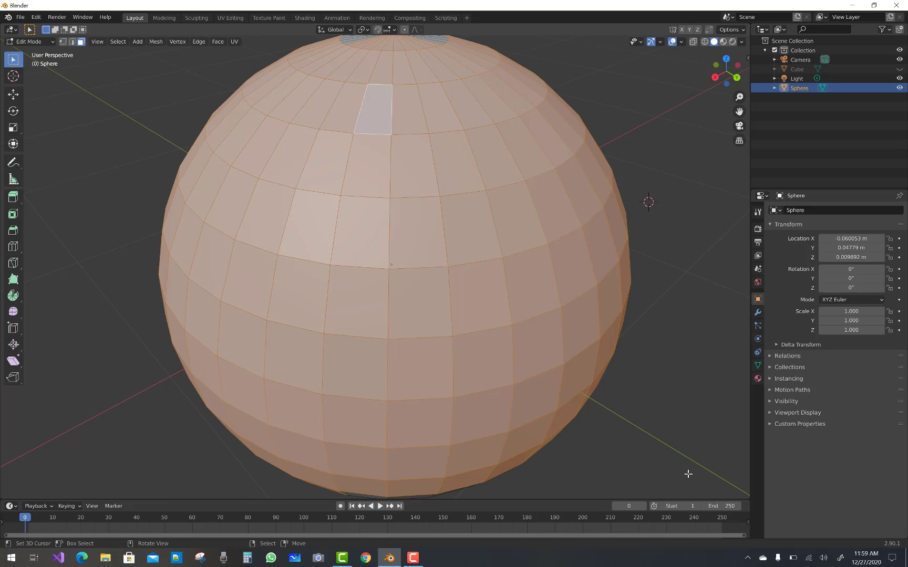
Switch to wireframe shading and box-select the sphere's upper part through the mesh, adding overlapping boxes to include the faces near the top
scroll(550, 355, "down", 2)
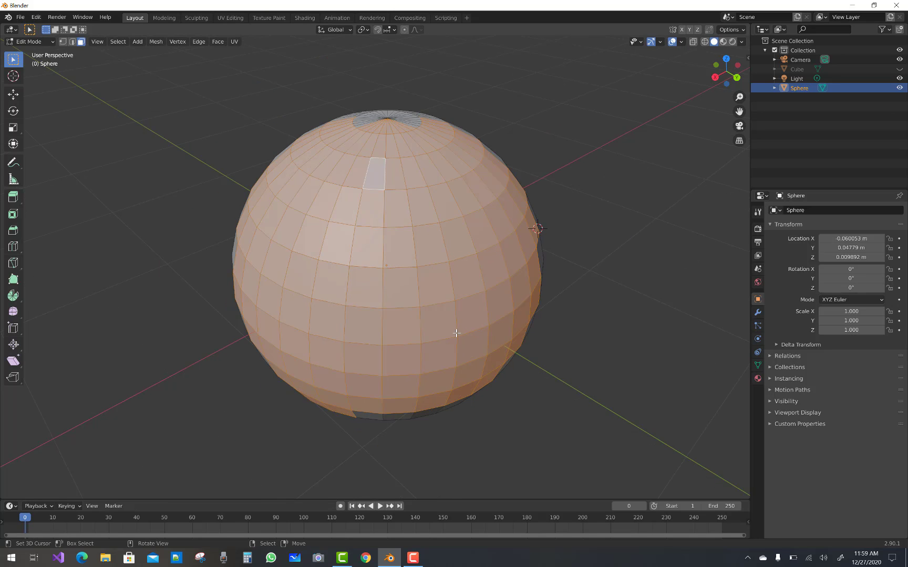
key("z")
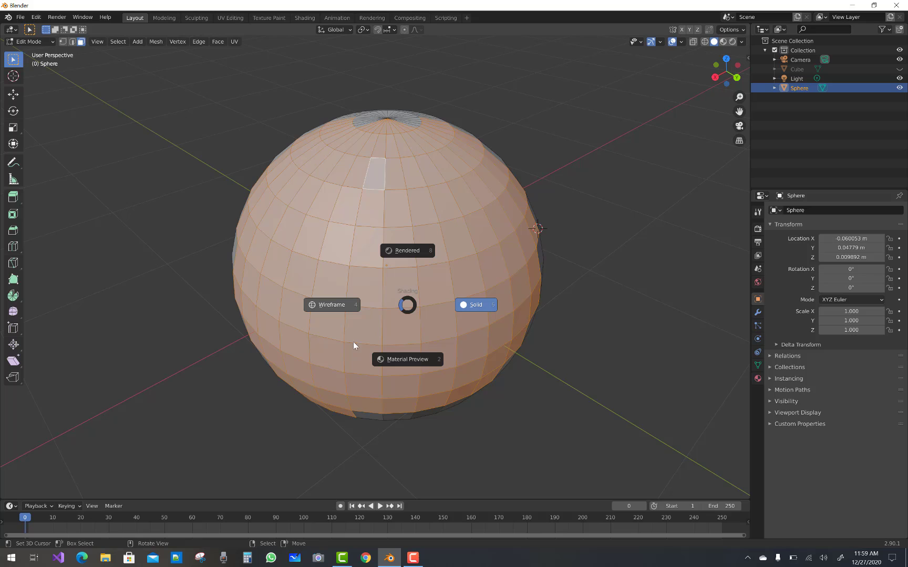
left_click(335, 302)
left_click_drag(329, 91, 461, 158)
left_click_drag(204, 153, 580, 336, "shift")
left_click_drag(296, 133, 390, 196, "shift")
left_click_drag(455, 114, 518, 198, "shift")
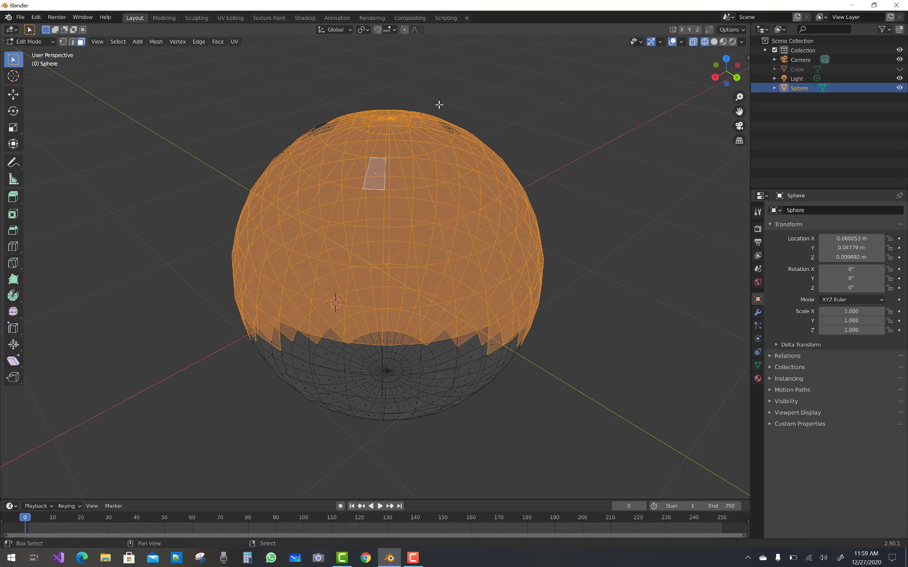
left_click_drag(440, 104, 474, 168, "shift")
left_click_drag(271, 102, 359, 161, "shift")
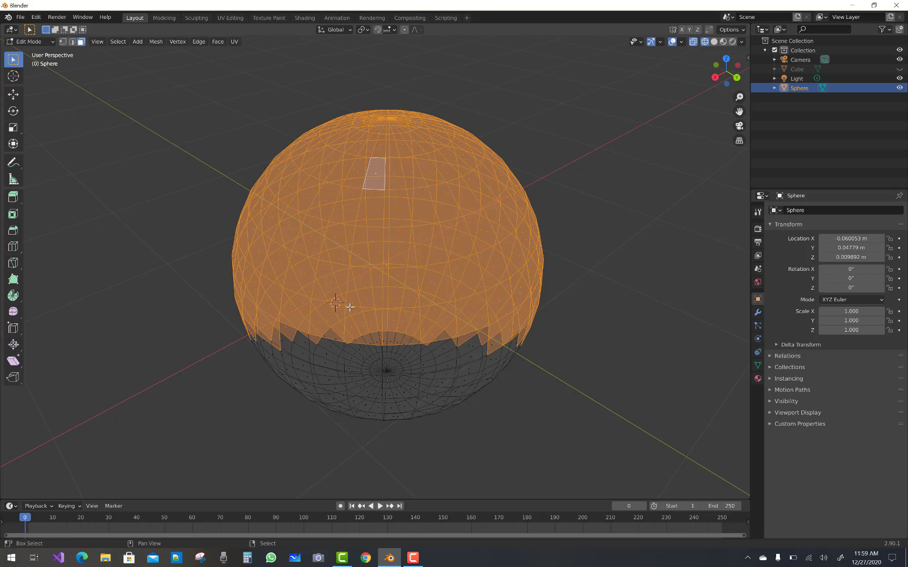
Add the sphere's remaining lower faces to the selection with four overlapping boxes
left_click_drag(223, 307, 398, 418, "shift")
left_click_drag(380, 311, 512, 457, "shift")
left_click_drag(456, 320, 633, 373, "shift")
left_click_drag(323, 391, 485, 428, "shift")
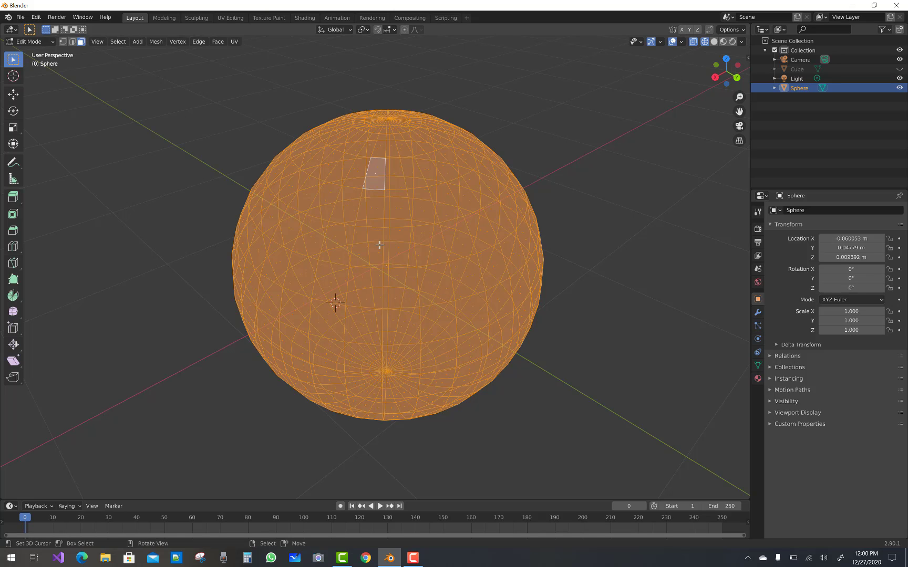
Clear the face selection and return the viewport to solid shading
scroll(597, 305, "down", 1)
middle_click_drag(603, 290, 611, 284)
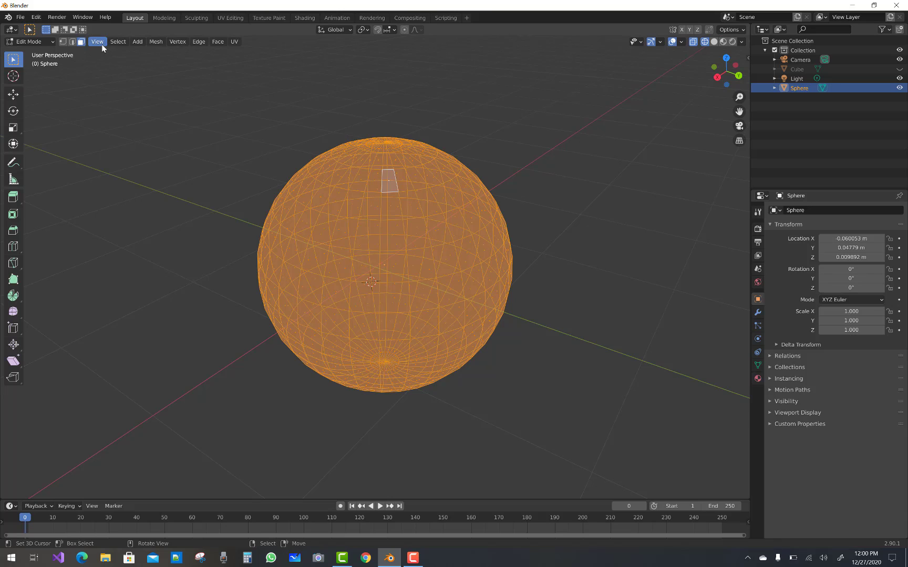
right_click(157, 159)
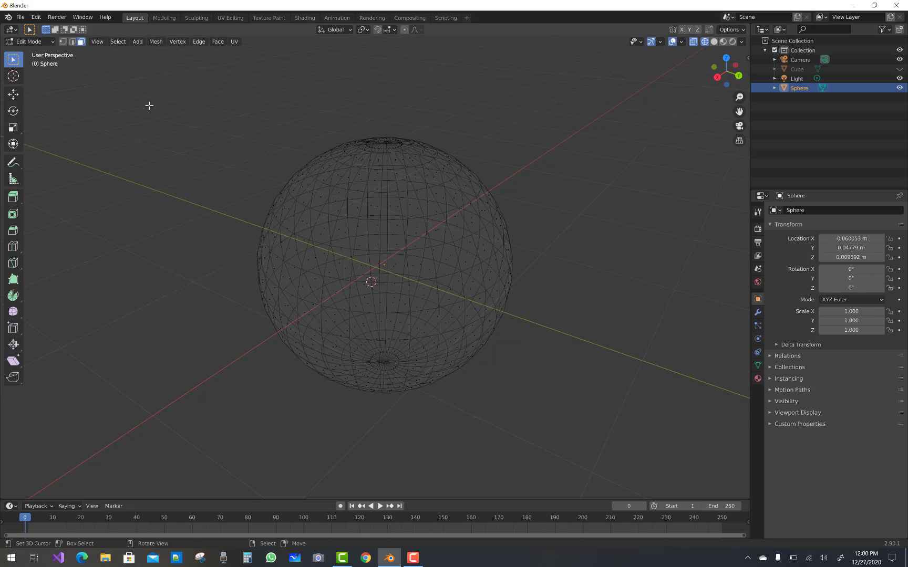
left_click(218, 105)
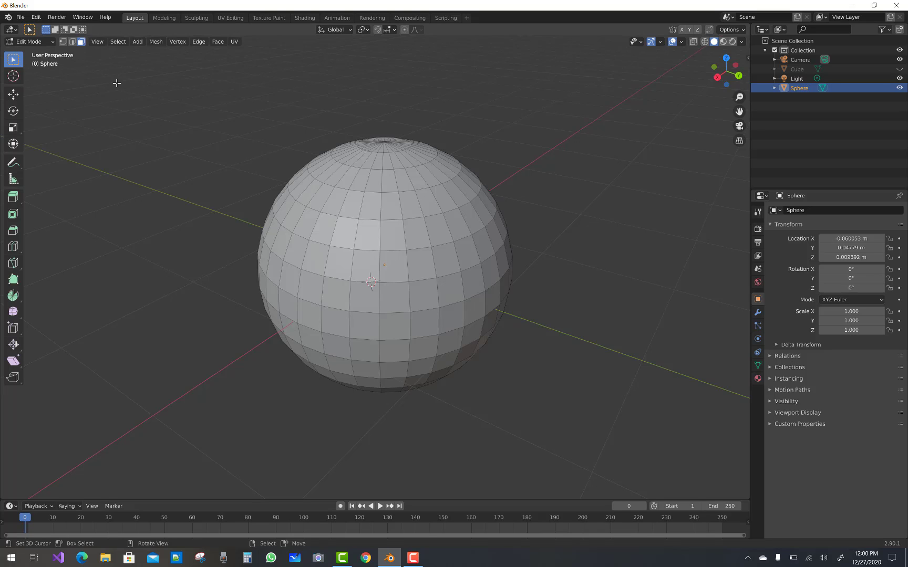
key("z")
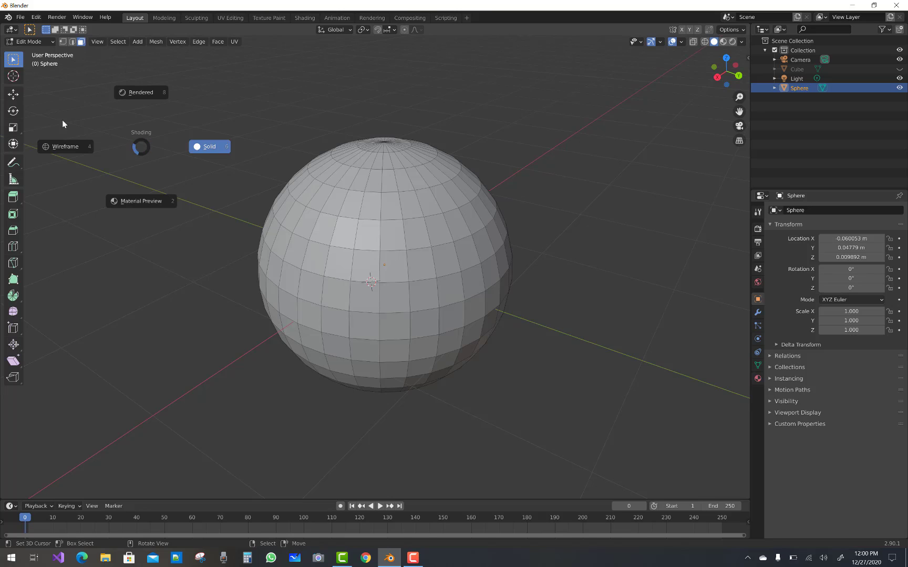
key("Escape")
left_click(93, 43)
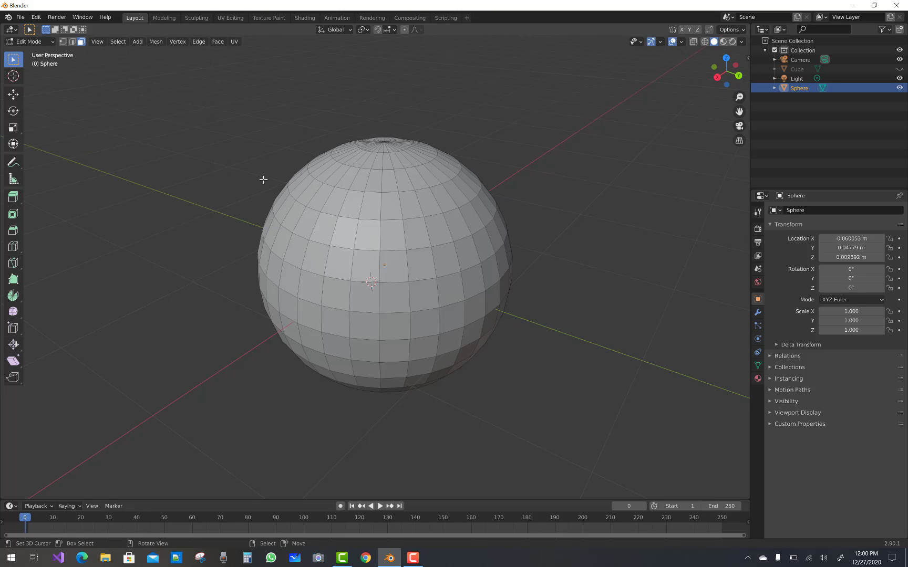
Use Circle Select to paint a face selection over the sphere's top, middle and front, leaving the lowest rings unselected
left_click(95, 43)
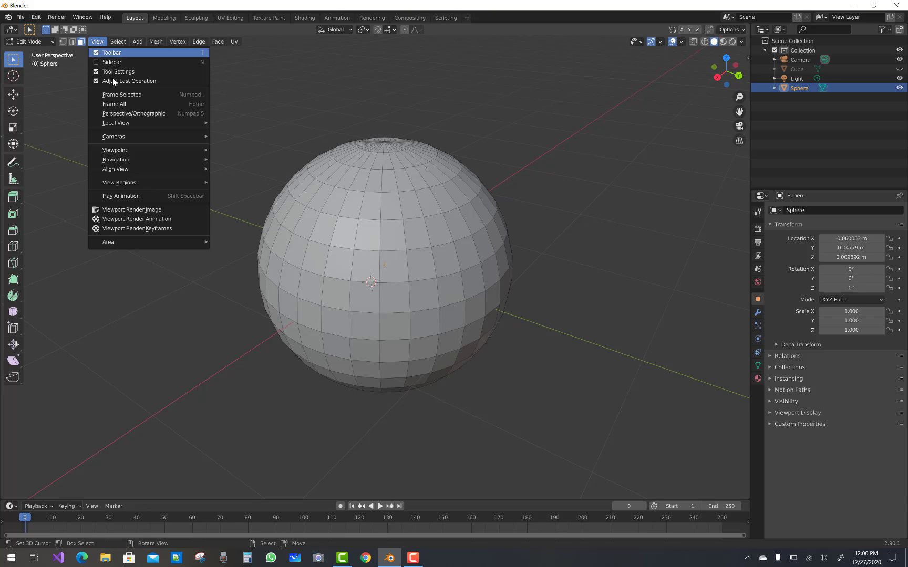
left_click(116, 42)
left_click(117, 42)
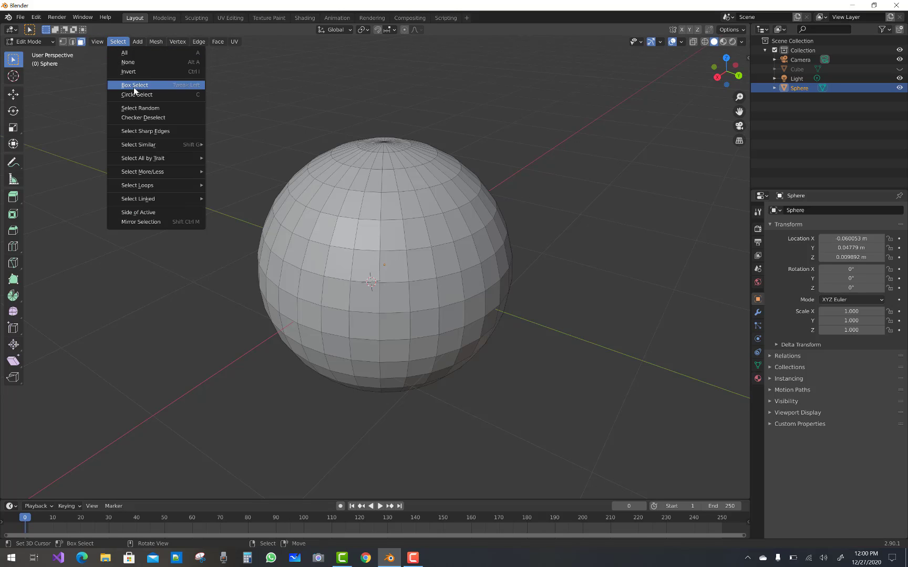
left_click(144, 96)
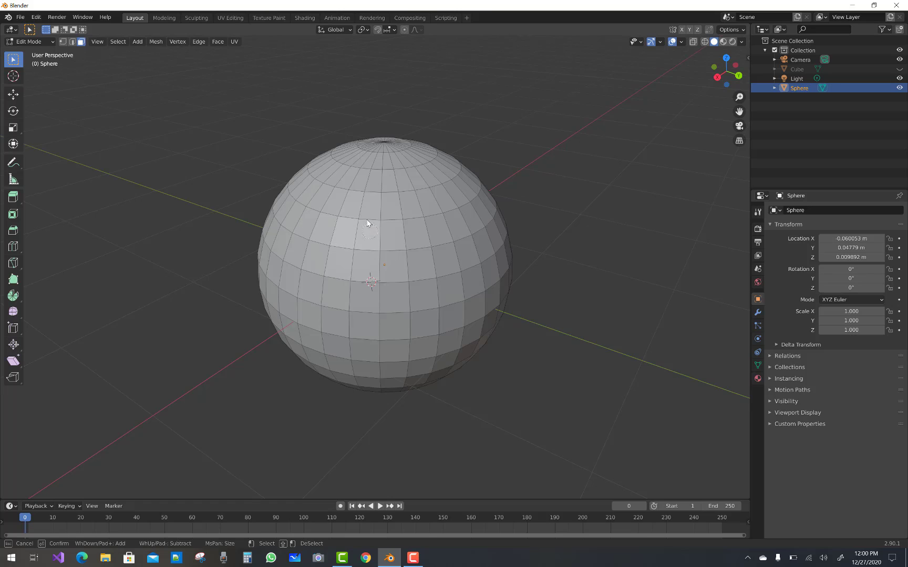
mouse_move(386, 224)
left_mouse_down()
mouse_move(467, 195)
mouse_move(407, 195)
mouse_move(312, 167)
mouse_move(378, 171)
mouse_move(336, 164)
left_mouse_up()
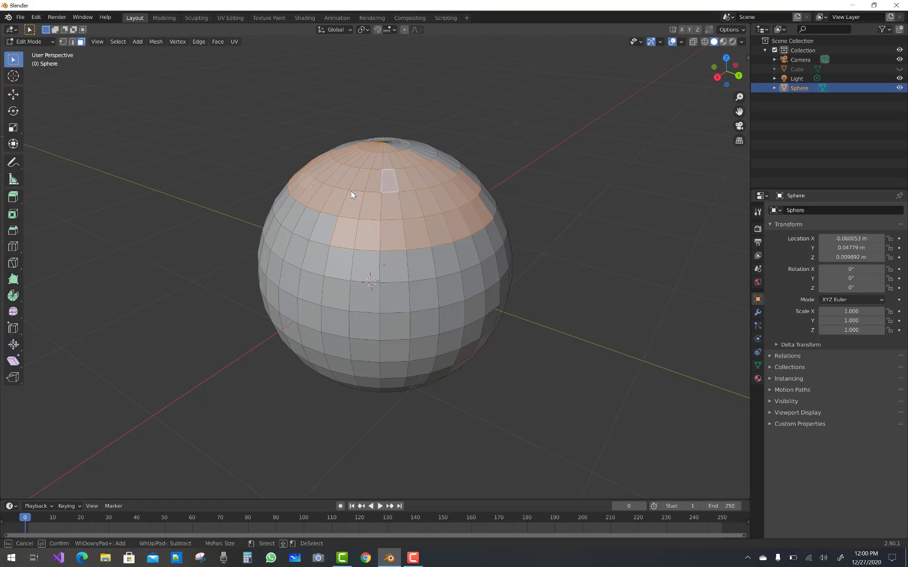
mouse_move(421, 145)
left_mouse_down()
mouse_move(324, 146)
mouse_move(480, 212)
mouse_move(200, 229)
mouse_move(397, 283)
mouse_move(394, 266)
left_mouse_up()
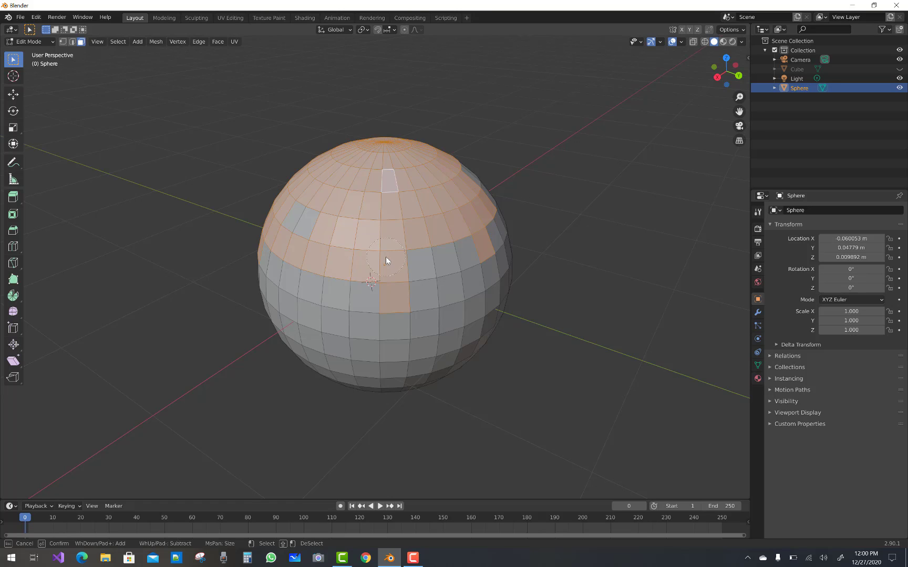
mouse_move(438, 263)
left_mouse_down()
mouse_move(441, 250)
mouse_move(396, 327)
mouse_move(265, 299)
mouse_move(292, 247)
left_mouse_up()
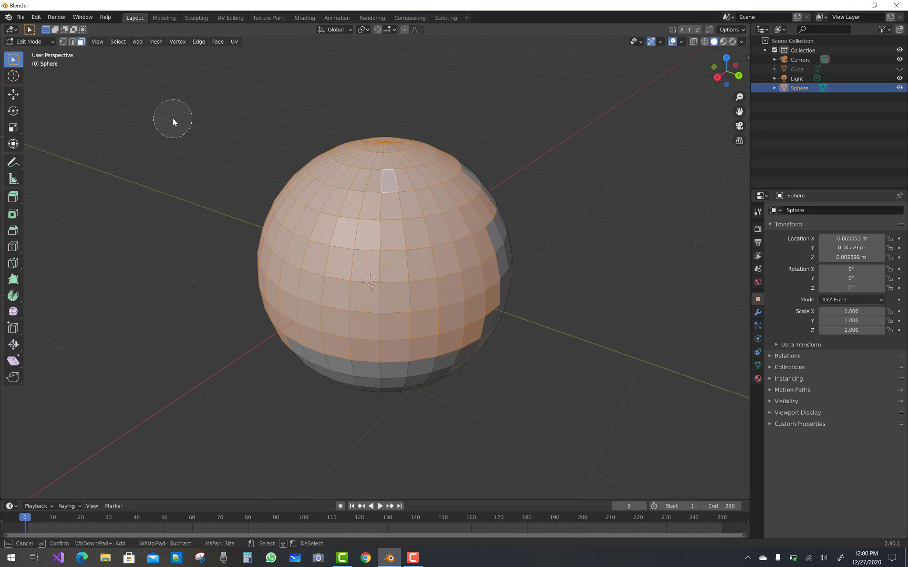
key("Escape")
Dismiss the battery saver notification and clear the sphere's face selection
left_click(118, 41)
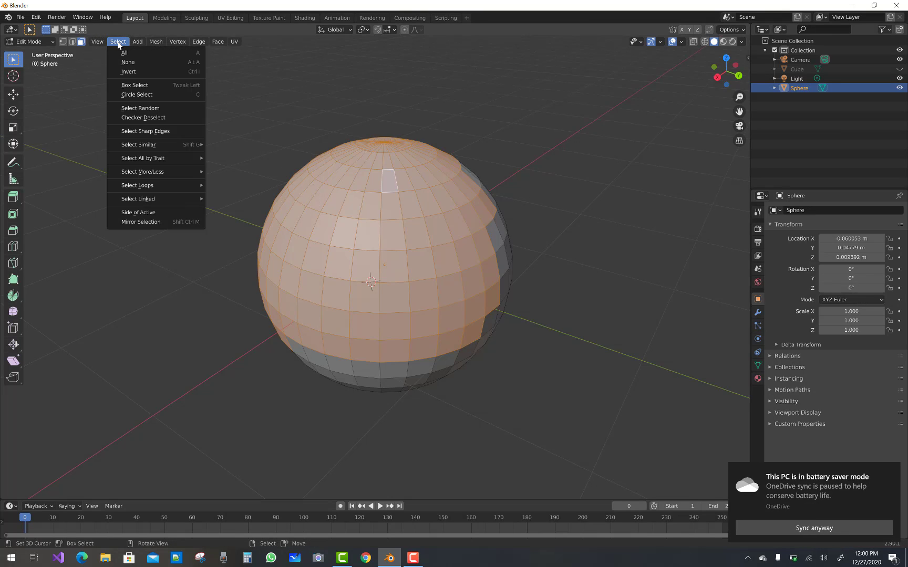
left_click(889, 476)
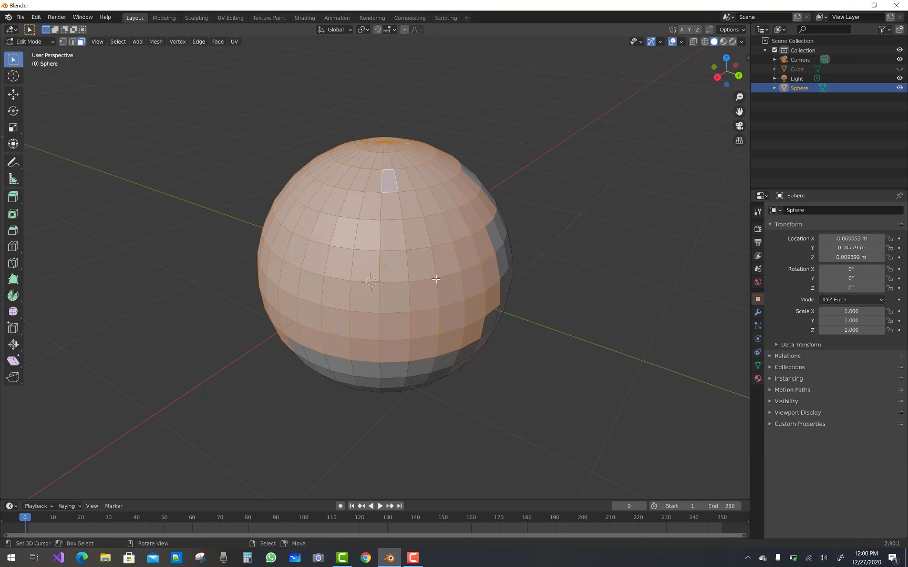
left_click(121, 41)
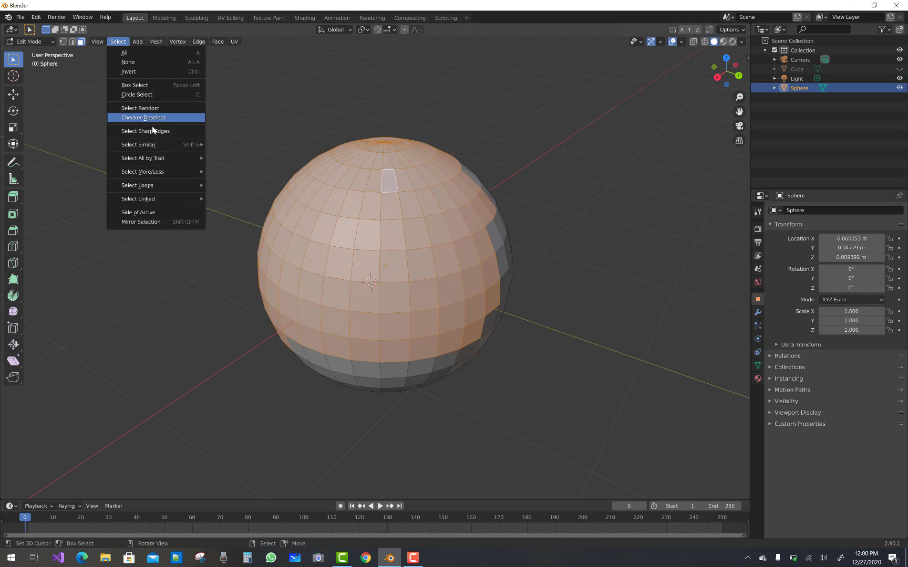
right_click(211, 257)
Select the sphere's faces at random with Select Random, setting the percentage to 50.420%
left_click(118, 42)
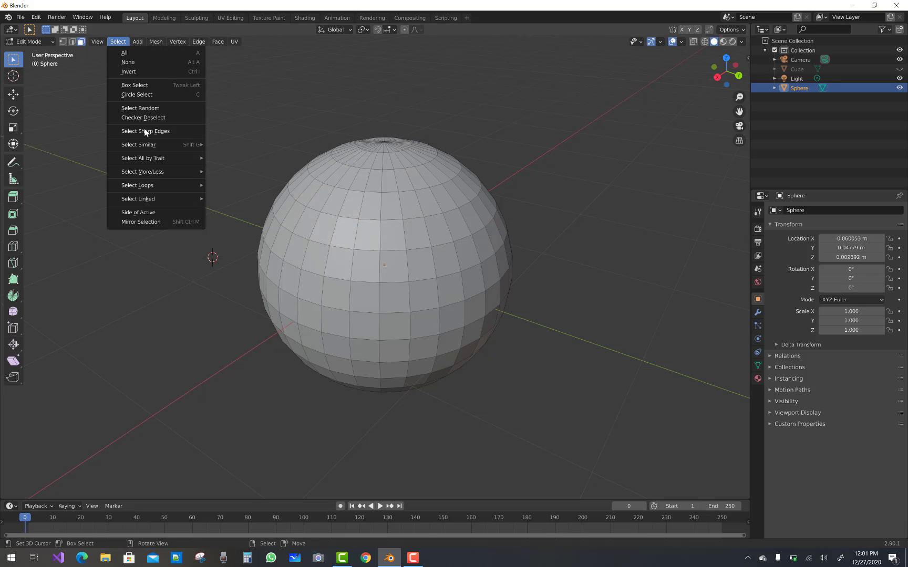
left_click(143, 109)
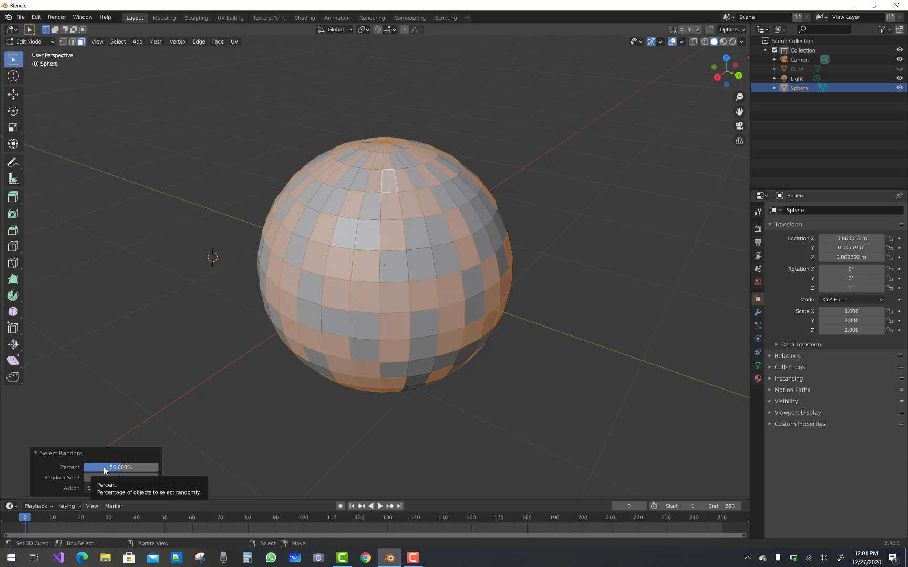
mouse_move(111, 468)
left_mouse_down()
mouse_move(135, 468)
mouse_move(102, 468)
mouse_move(138, 468)
mouse_move(111, 468)
left_mouse_up()
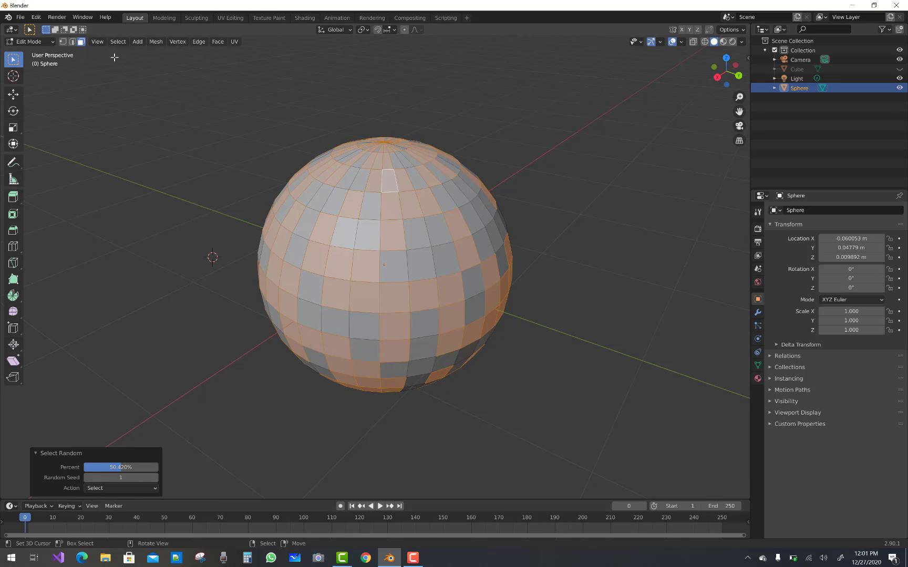
left_click(114, 41)
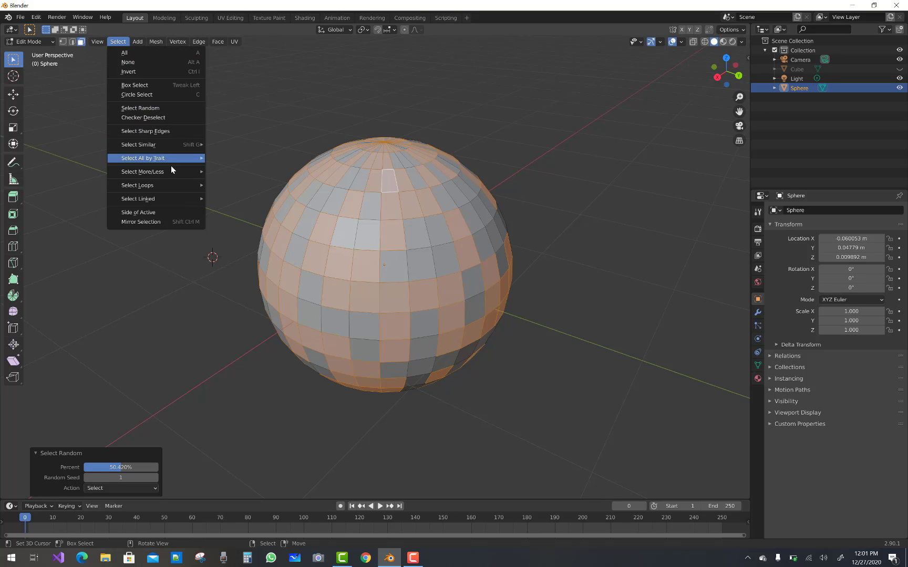
mouse_move(198, 164)
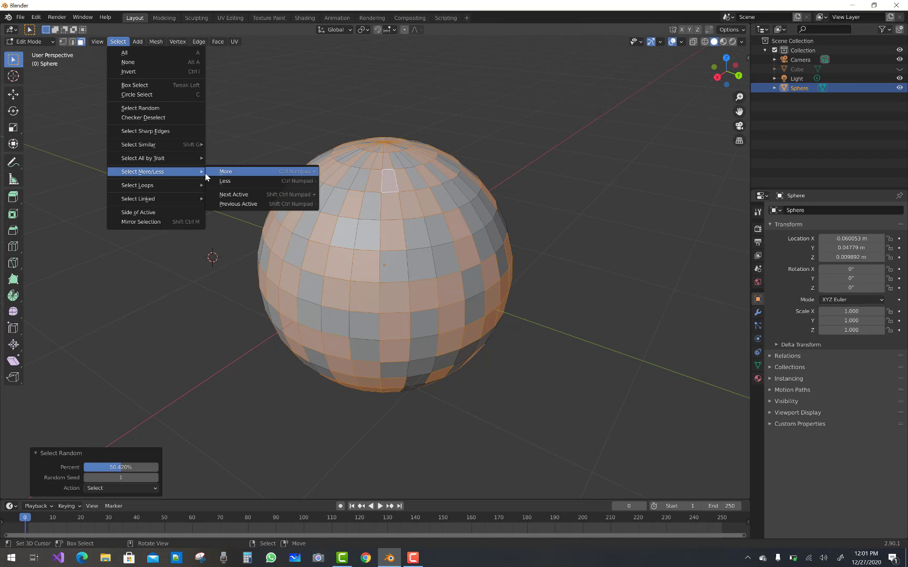
left_click(256, 116)
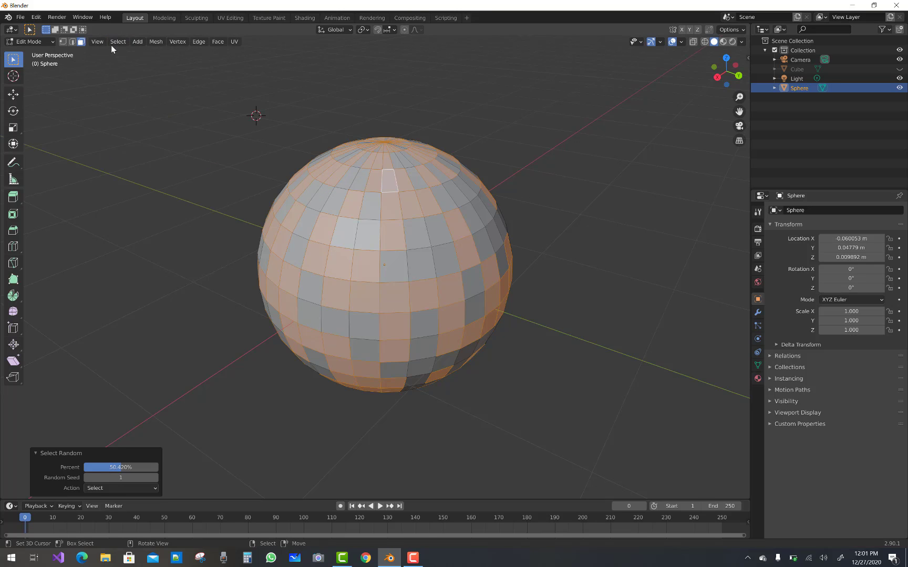
left_click(115, 42)
mouse_move(148, 147)
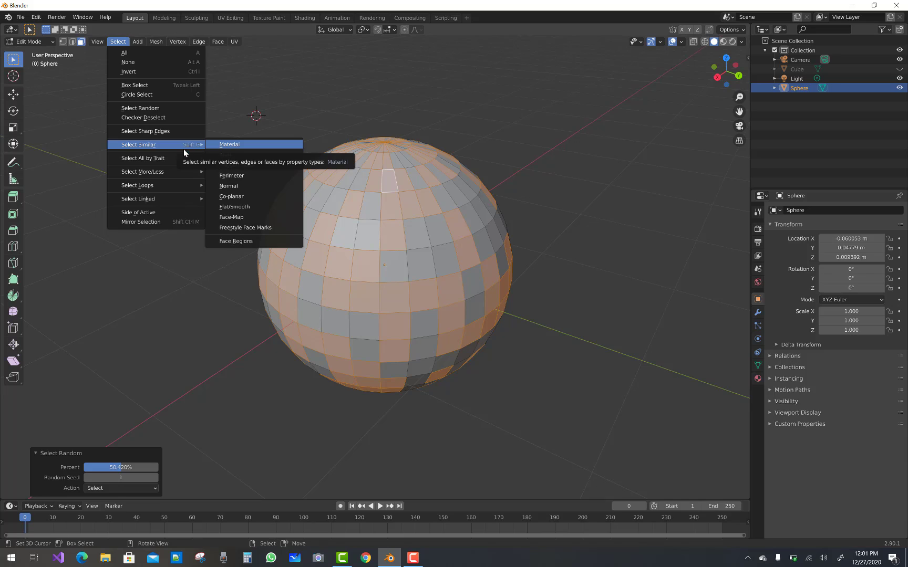
mouse_move(176, 158)
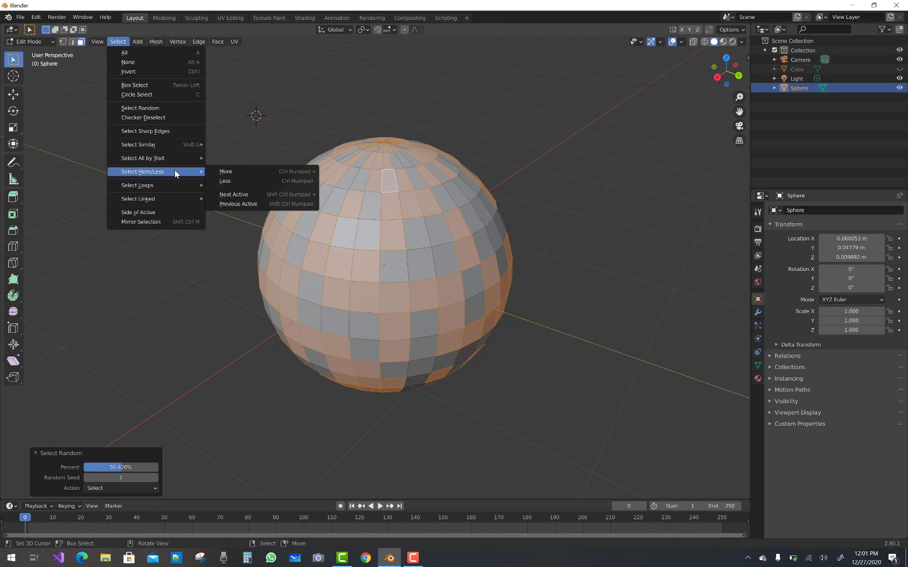
mouse_move(170, 188)
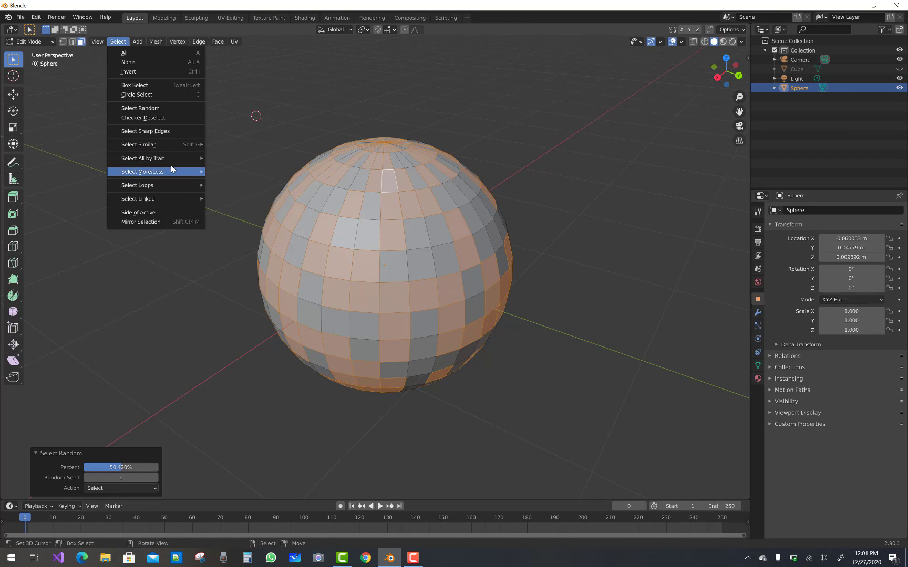